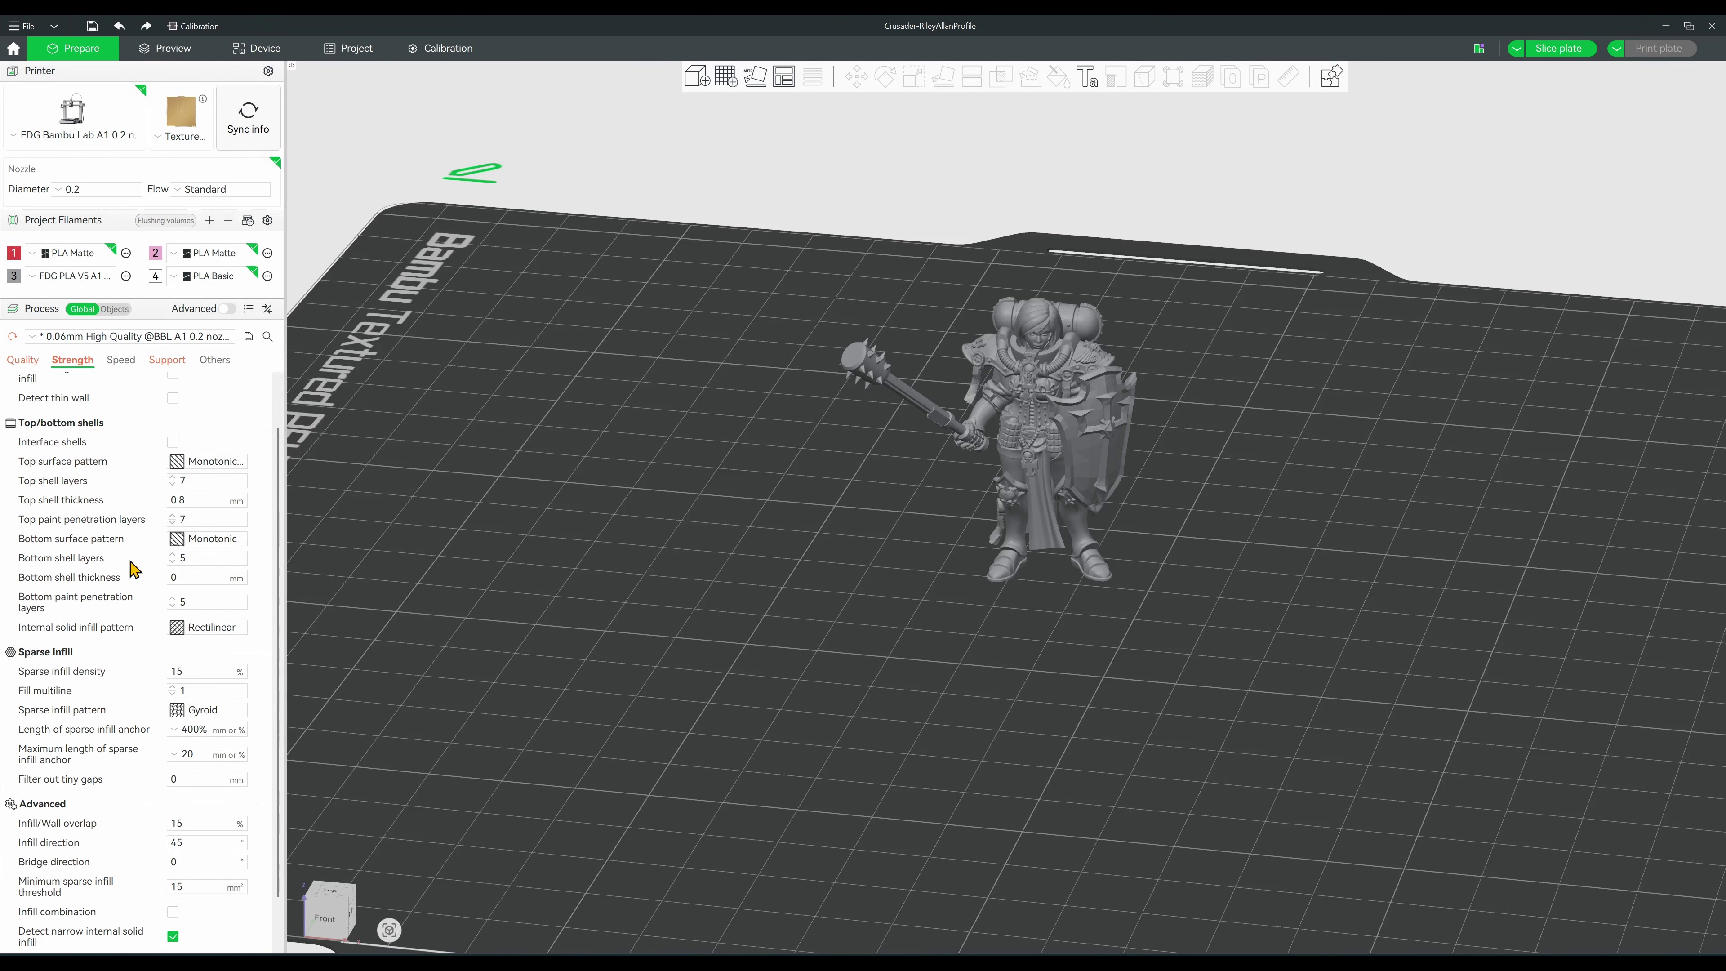
- Set the outer and inner wall speeds to 50 mm/s and the sparse infill speed to 70 mm/s
scroll(125, 612, "down", 1)
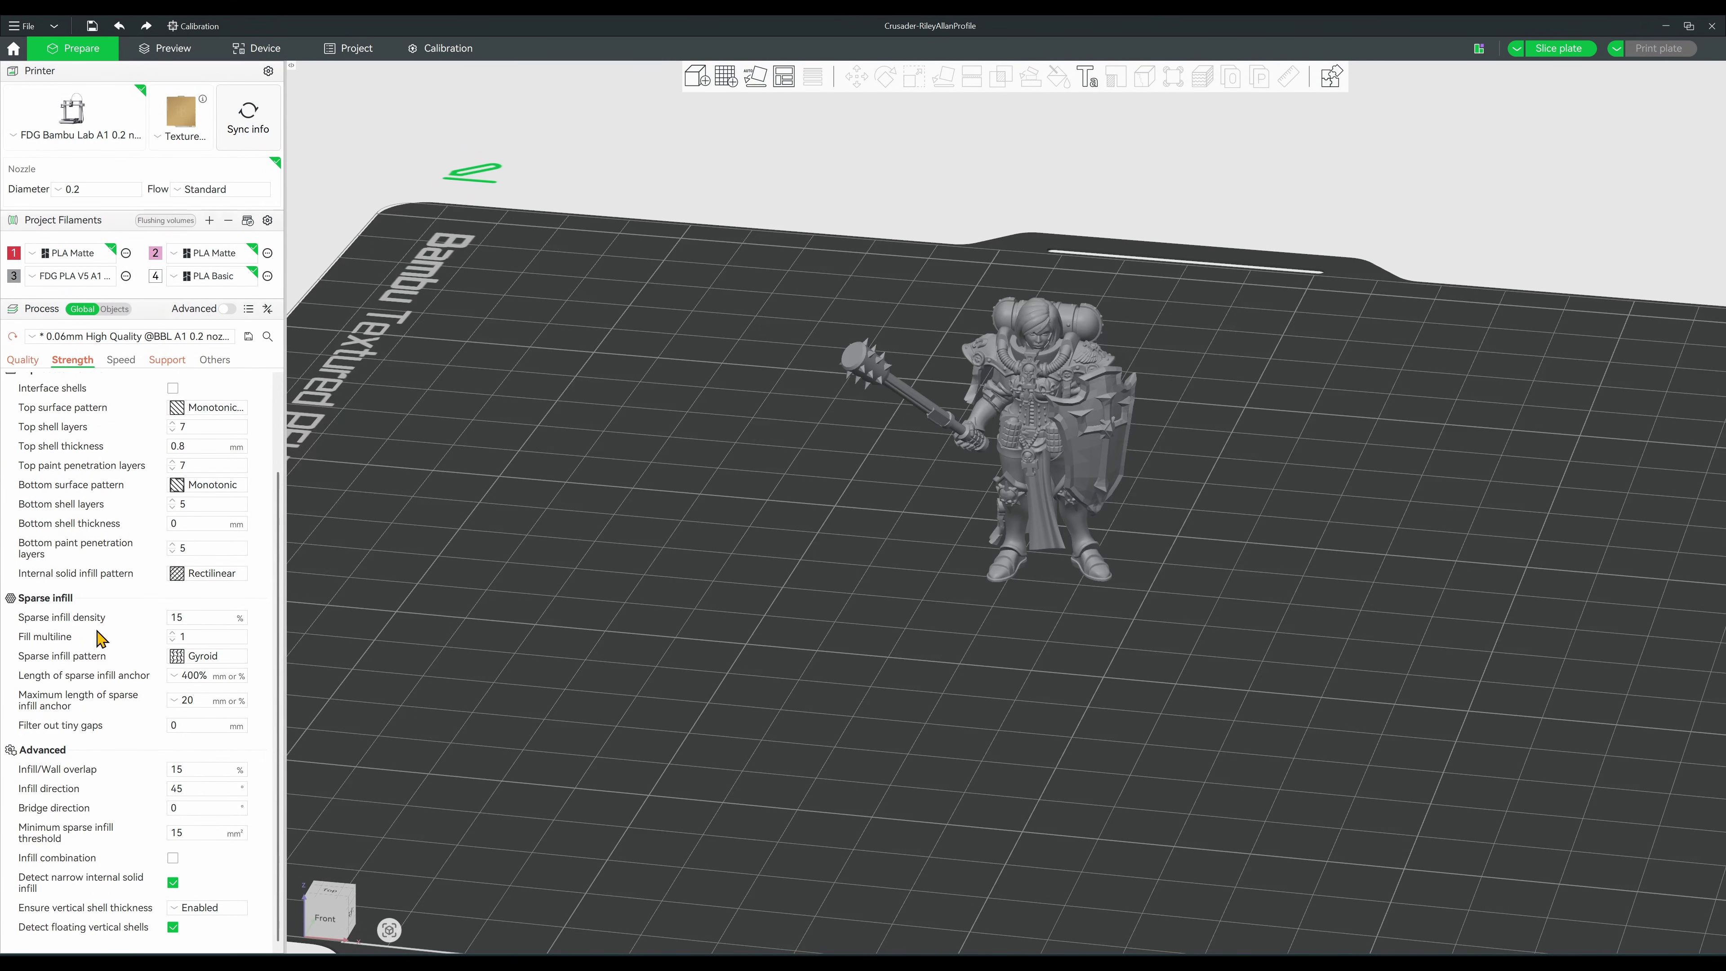
left_click(121, 360)
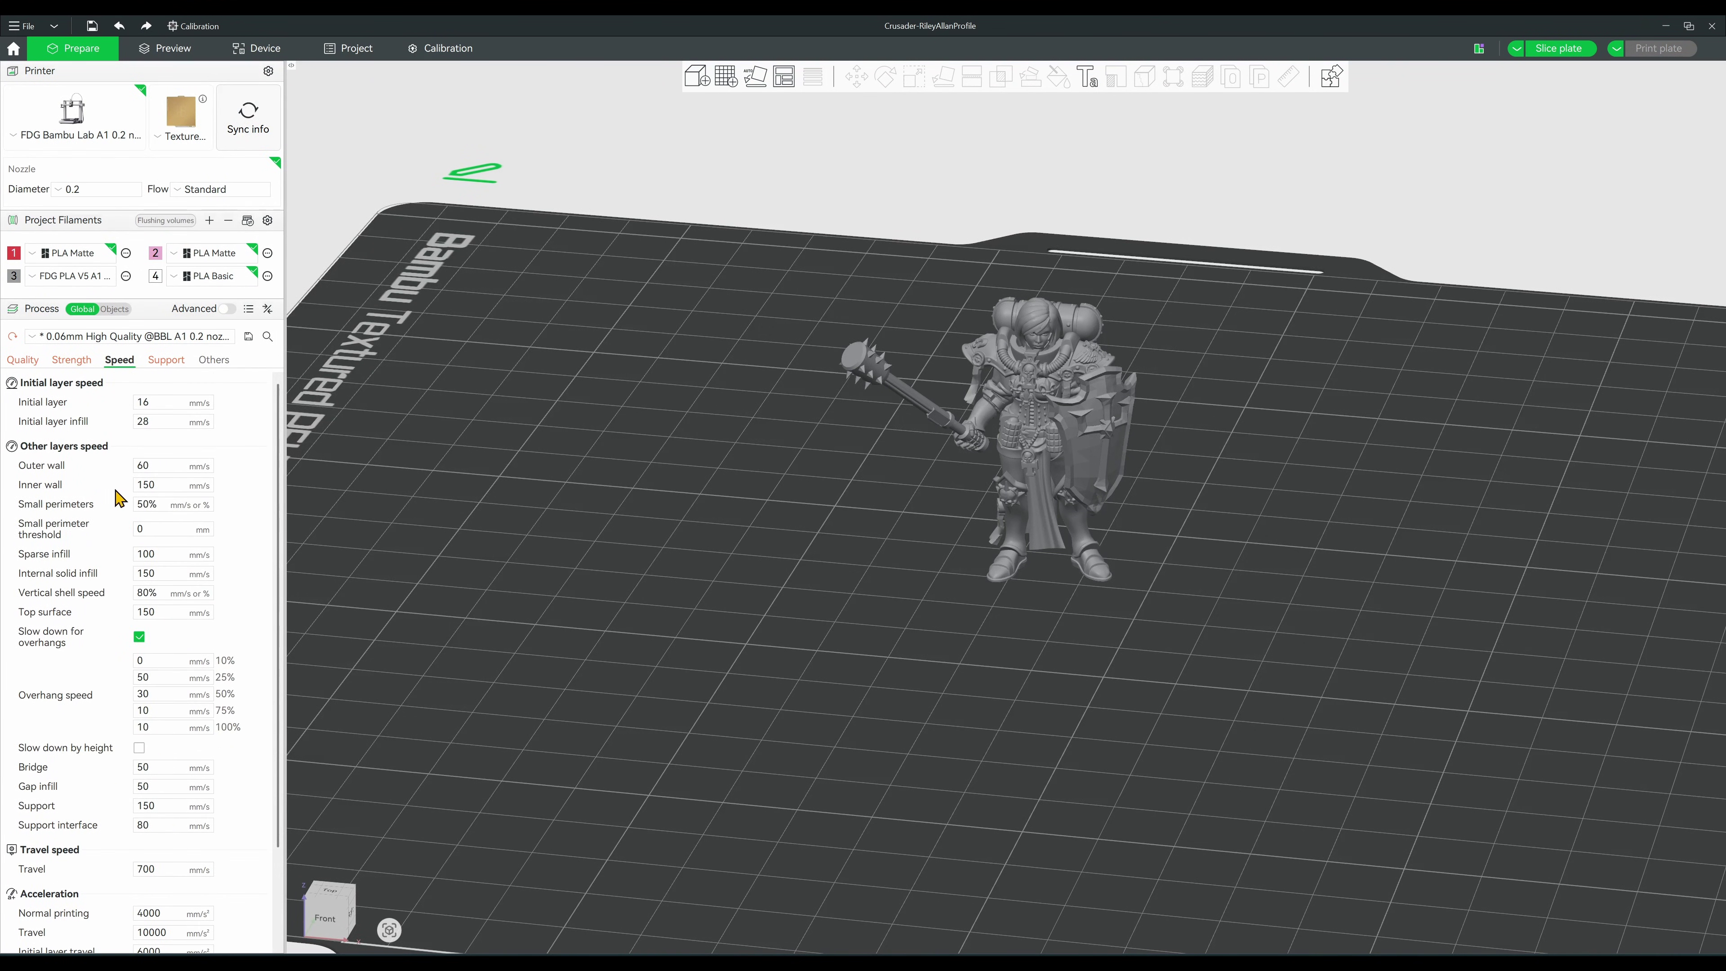
left_click(146, 504)
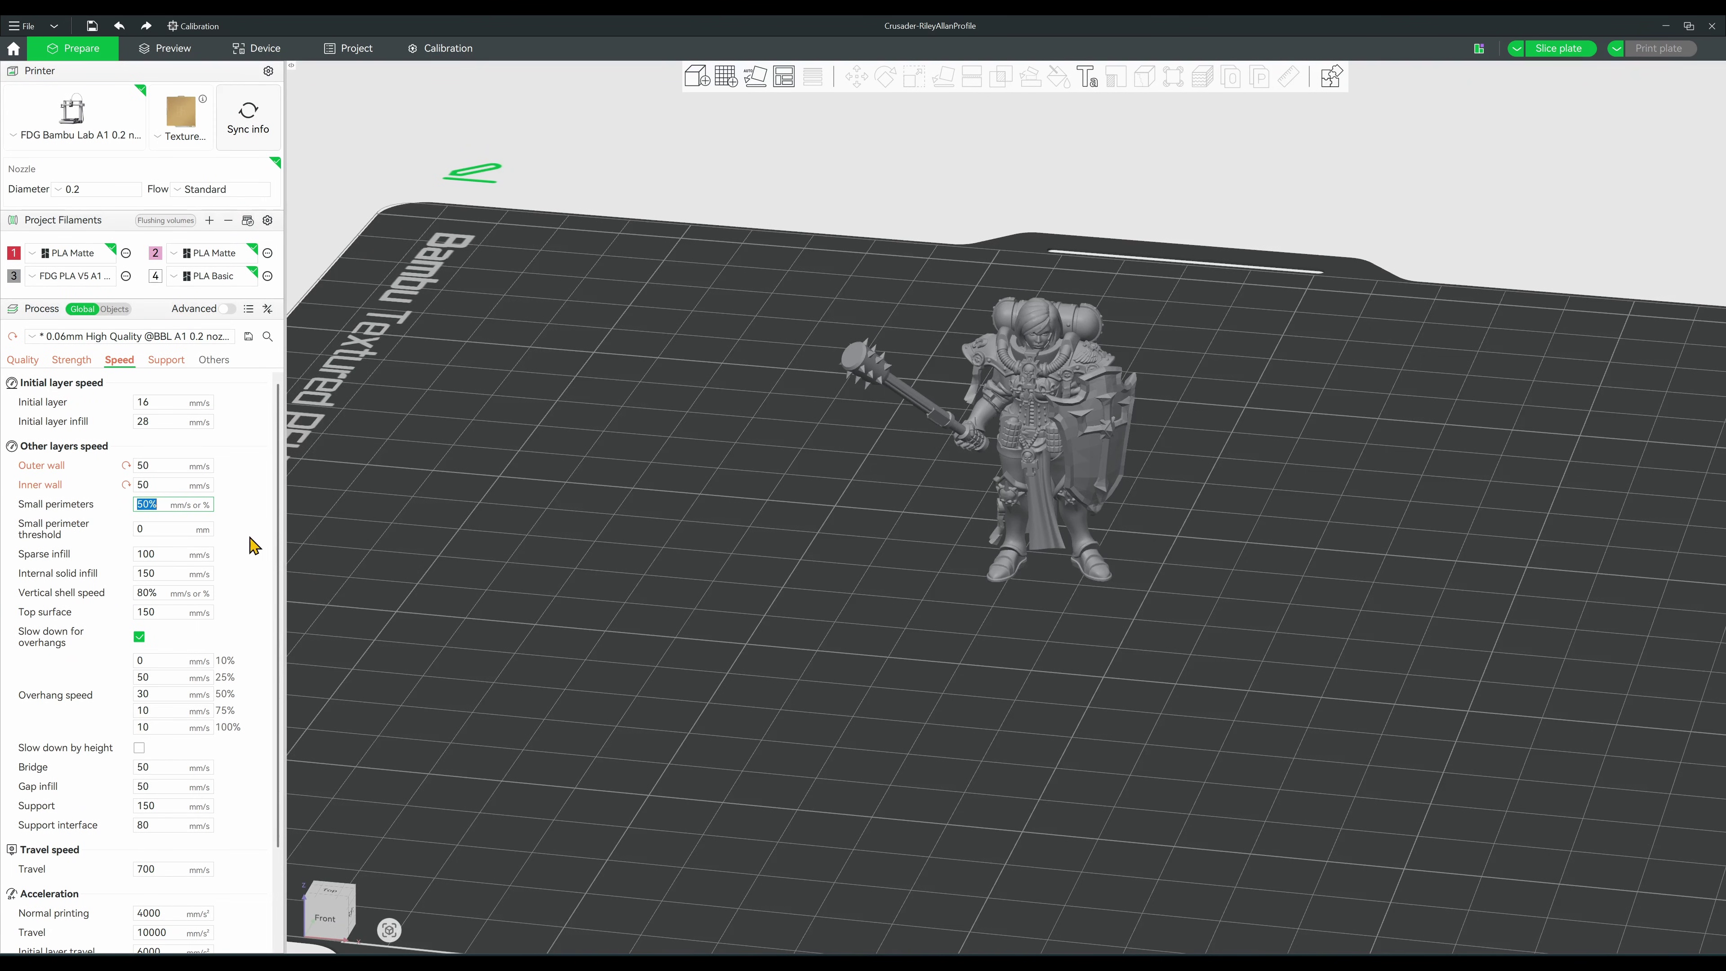
left_click(146, 554)
type("70")
- Set the internal solid infill and top surface speeds to 50 mm/s
left_click(142, 573)
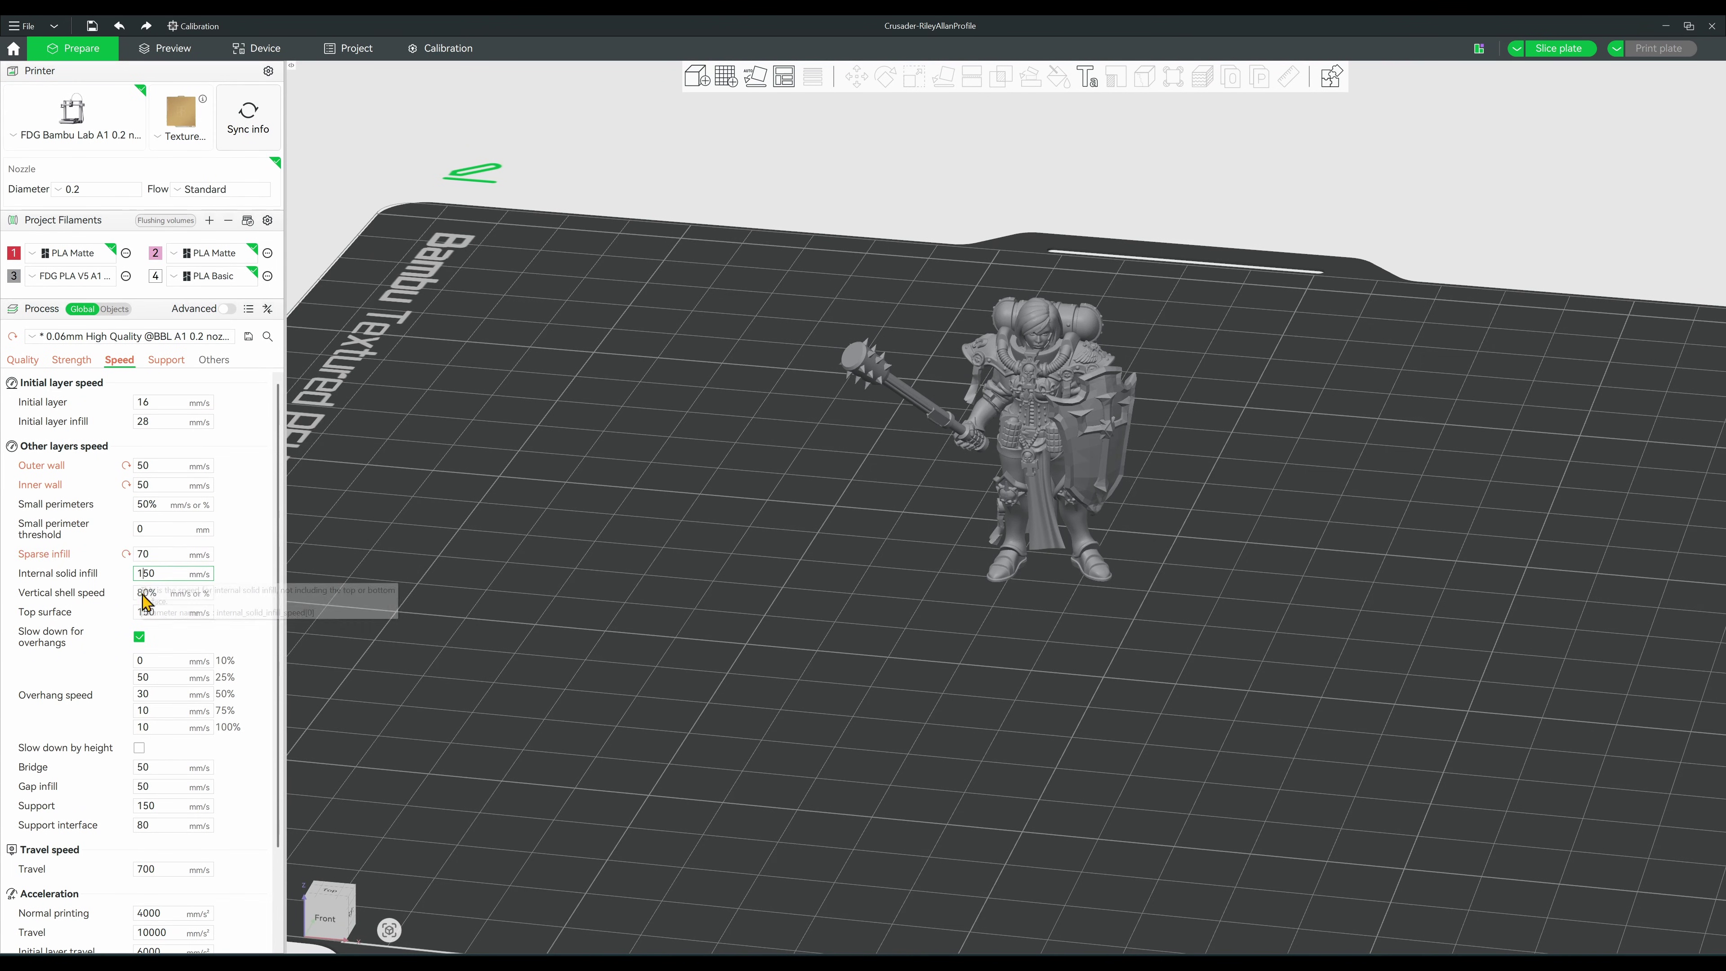
key("BackSpace")
left_click(141, 612)
key("BackSpace")
key("Tab")
scroll(258, 599, "down", 2)
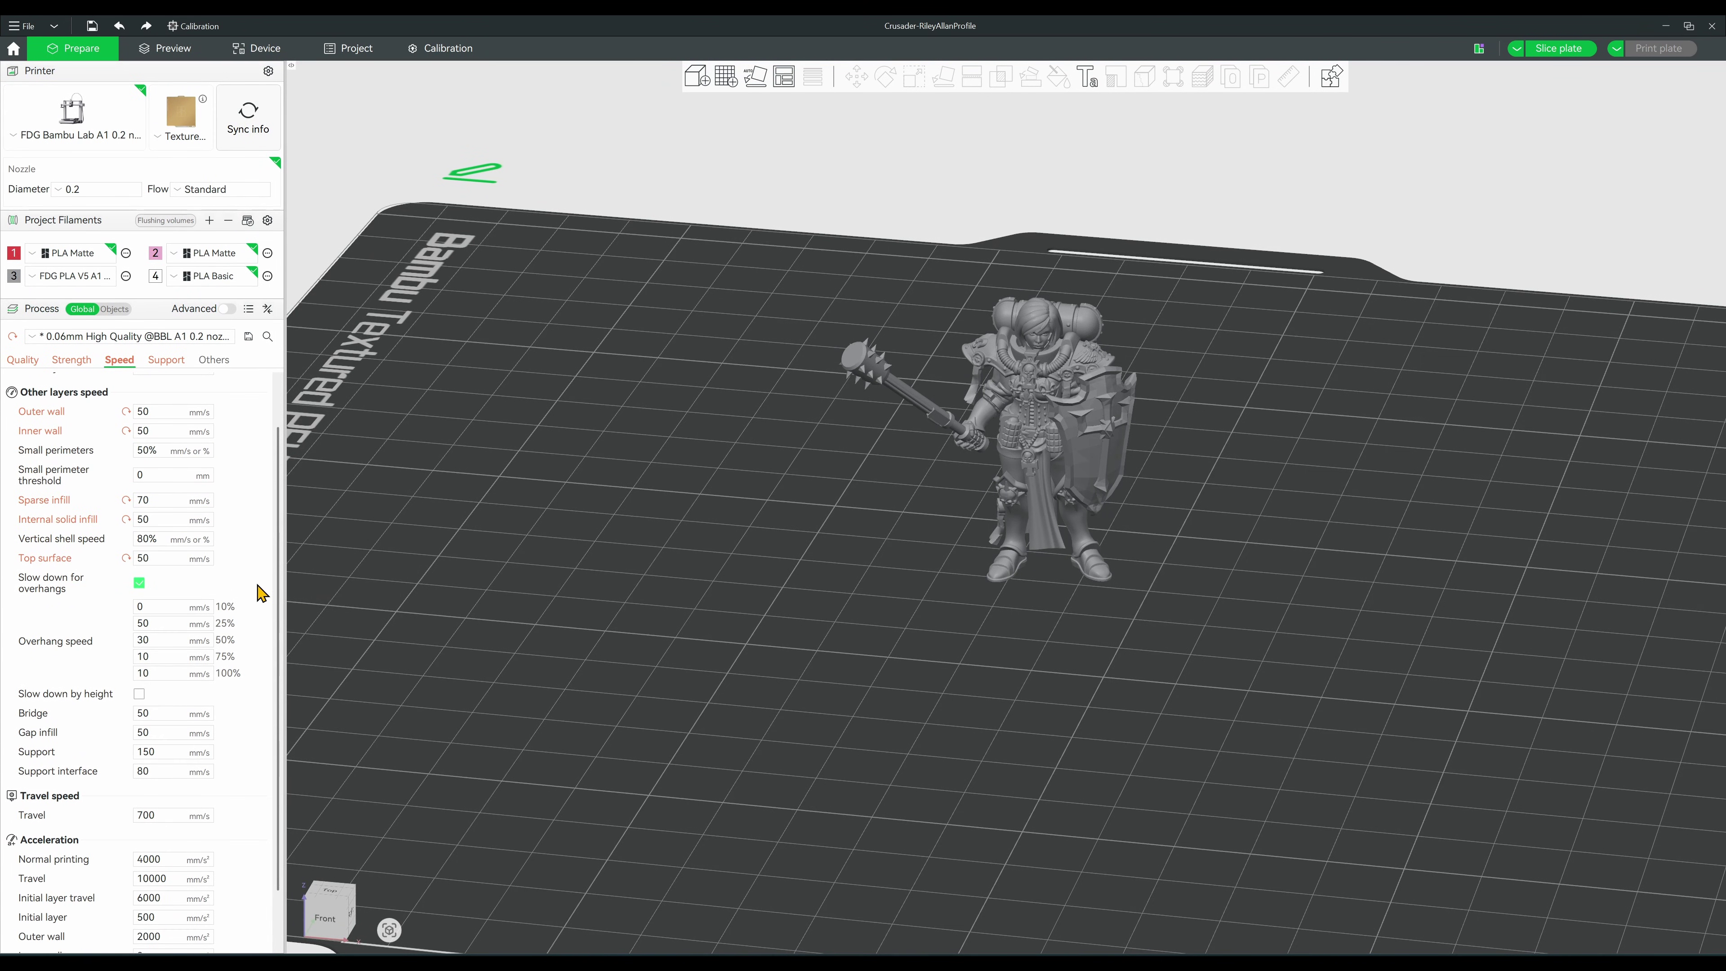
- Set the travel speed to 400 mm/s, normal printing acceleration to 2000 mm/s² and travel acceleration to 7000 mm/s²
scroll(261, 593, "down", 2)
left_click_drag(146, 753, 102, 757)
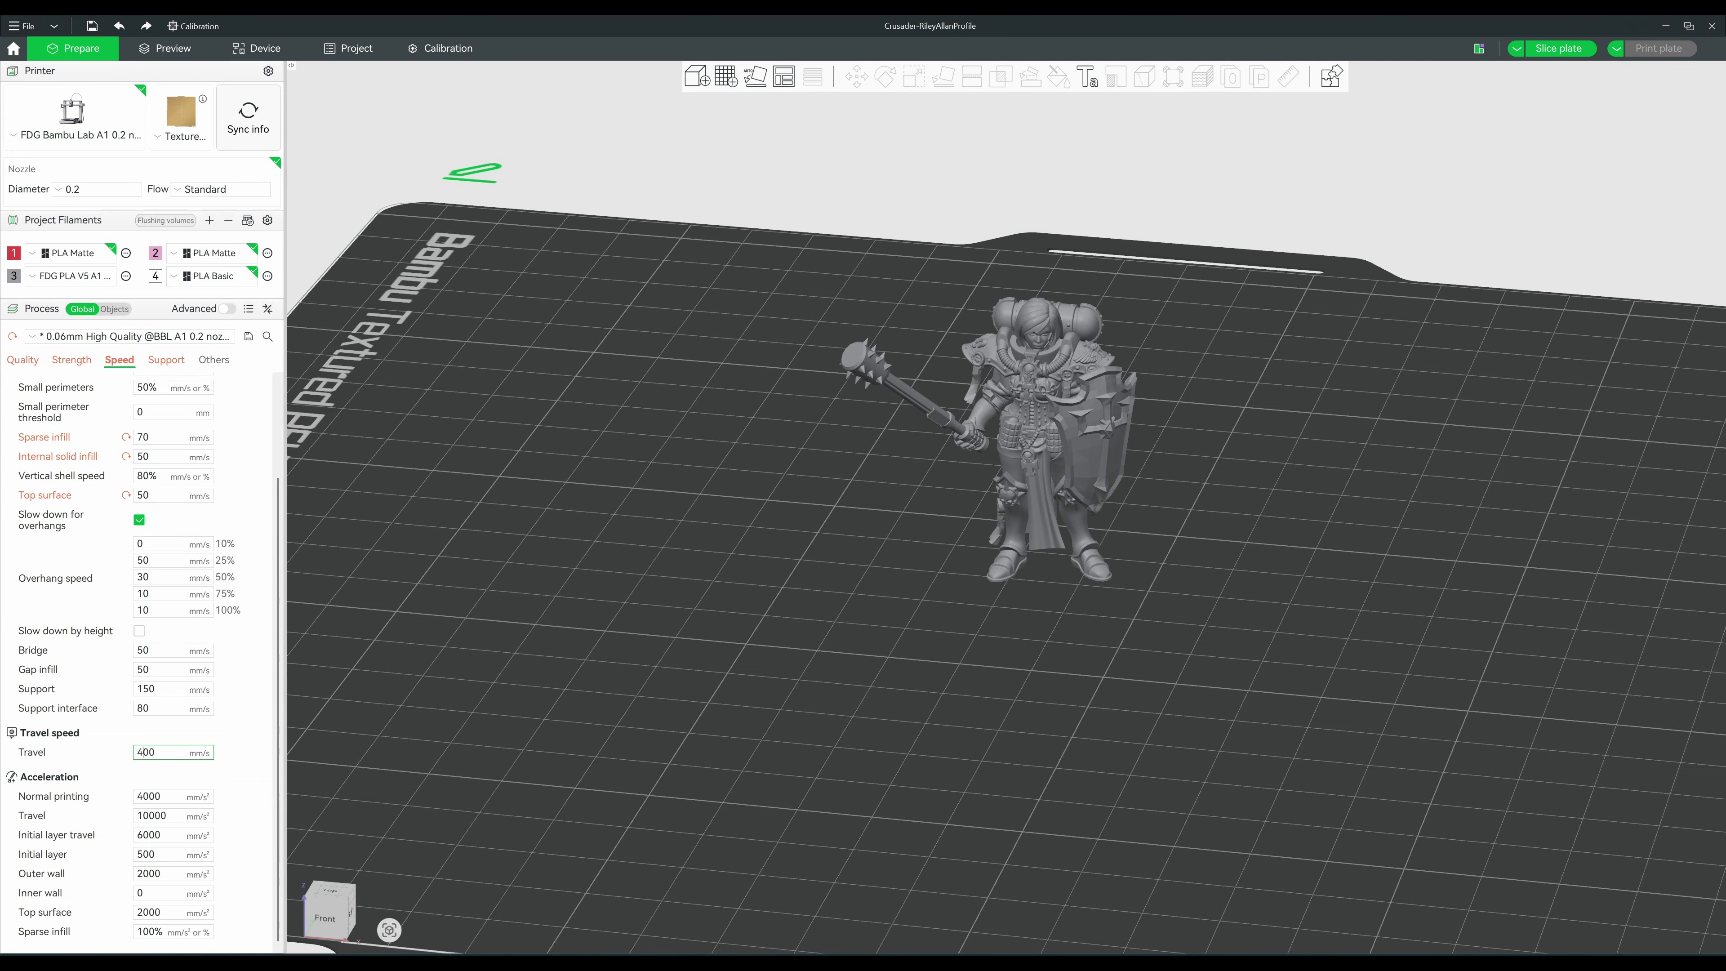
type("4")
key("Tab")
type("2")
key("Tab")
type("7")
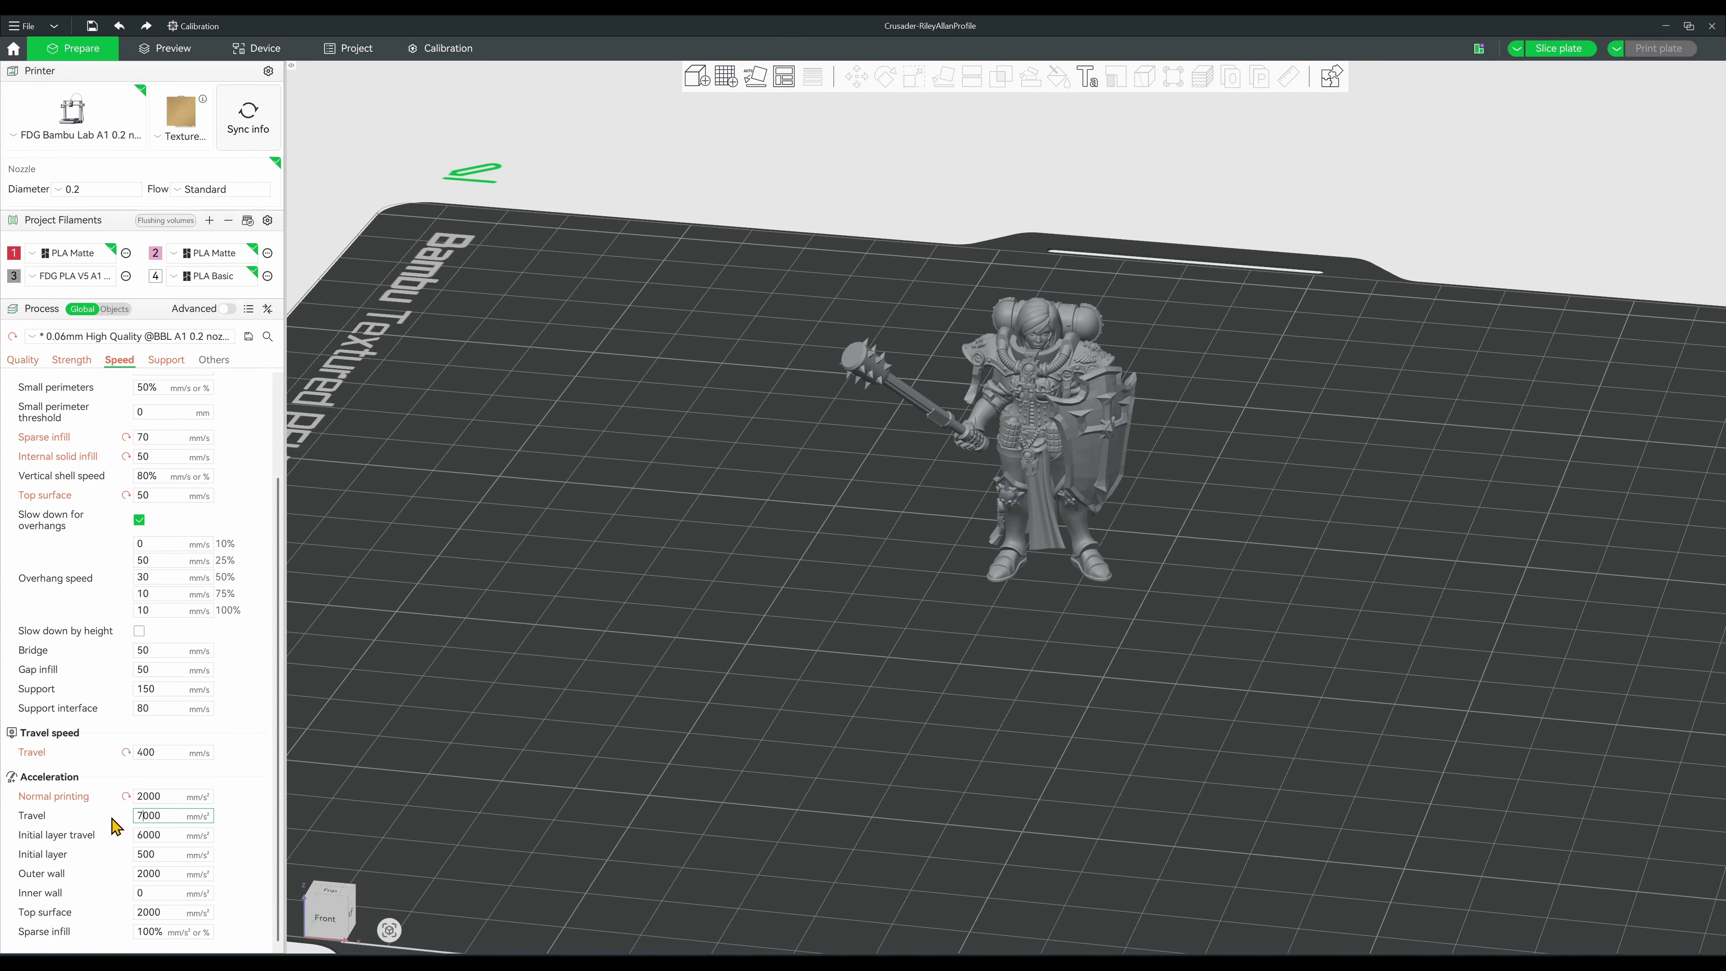
- Set the accelerations for initial layer travel to 4000, initial layer to 300 and outer wall to 1000 mm/s²
key("Tab")
type("4")
key("Tab")
type("300")
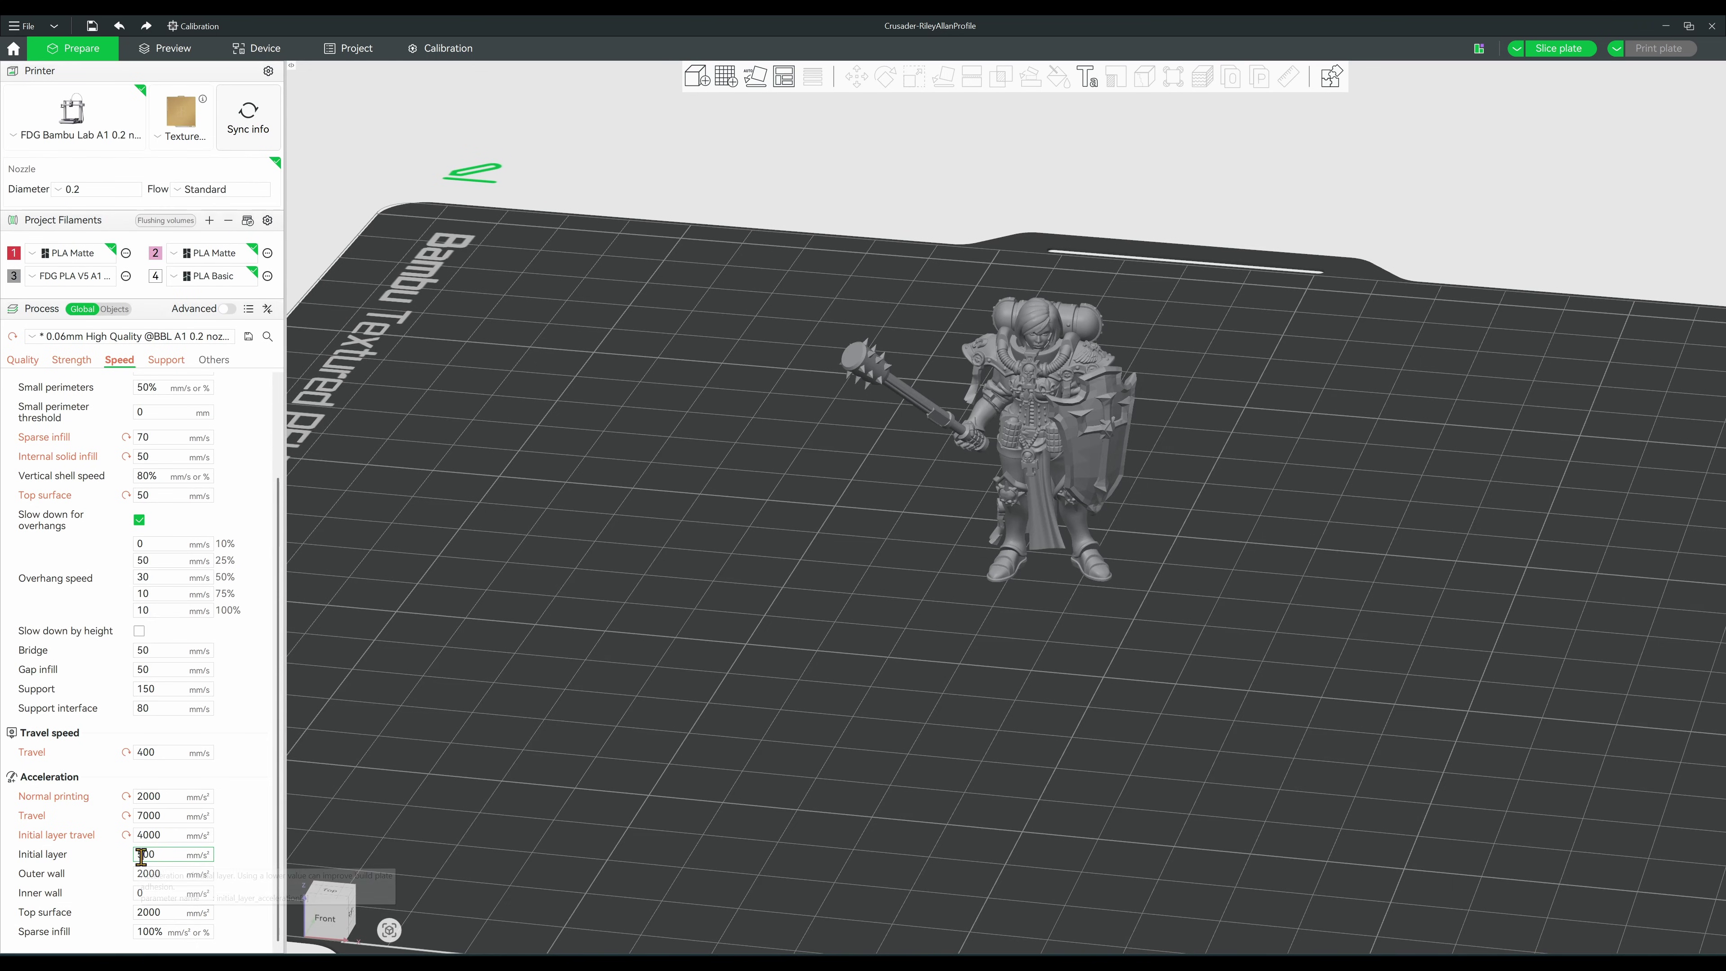
key("Tab")
type("1000")
key("Tab")
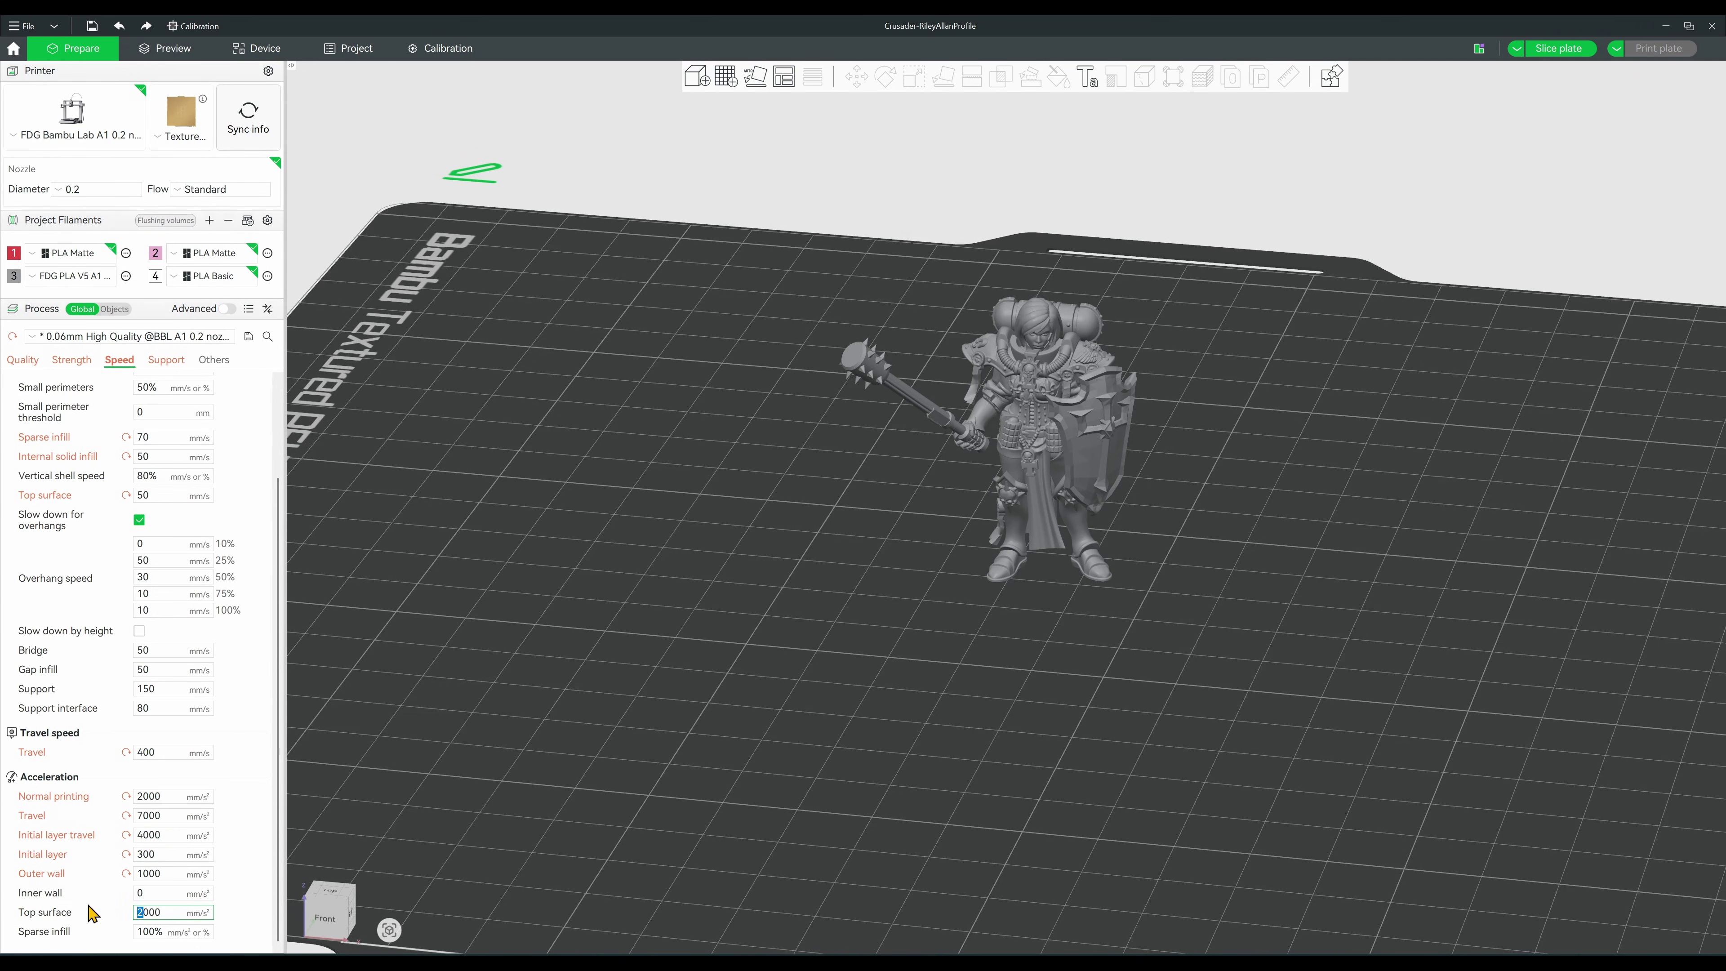
- Adjust the tree support branch angle and slice the plate
left_click(166, 359)
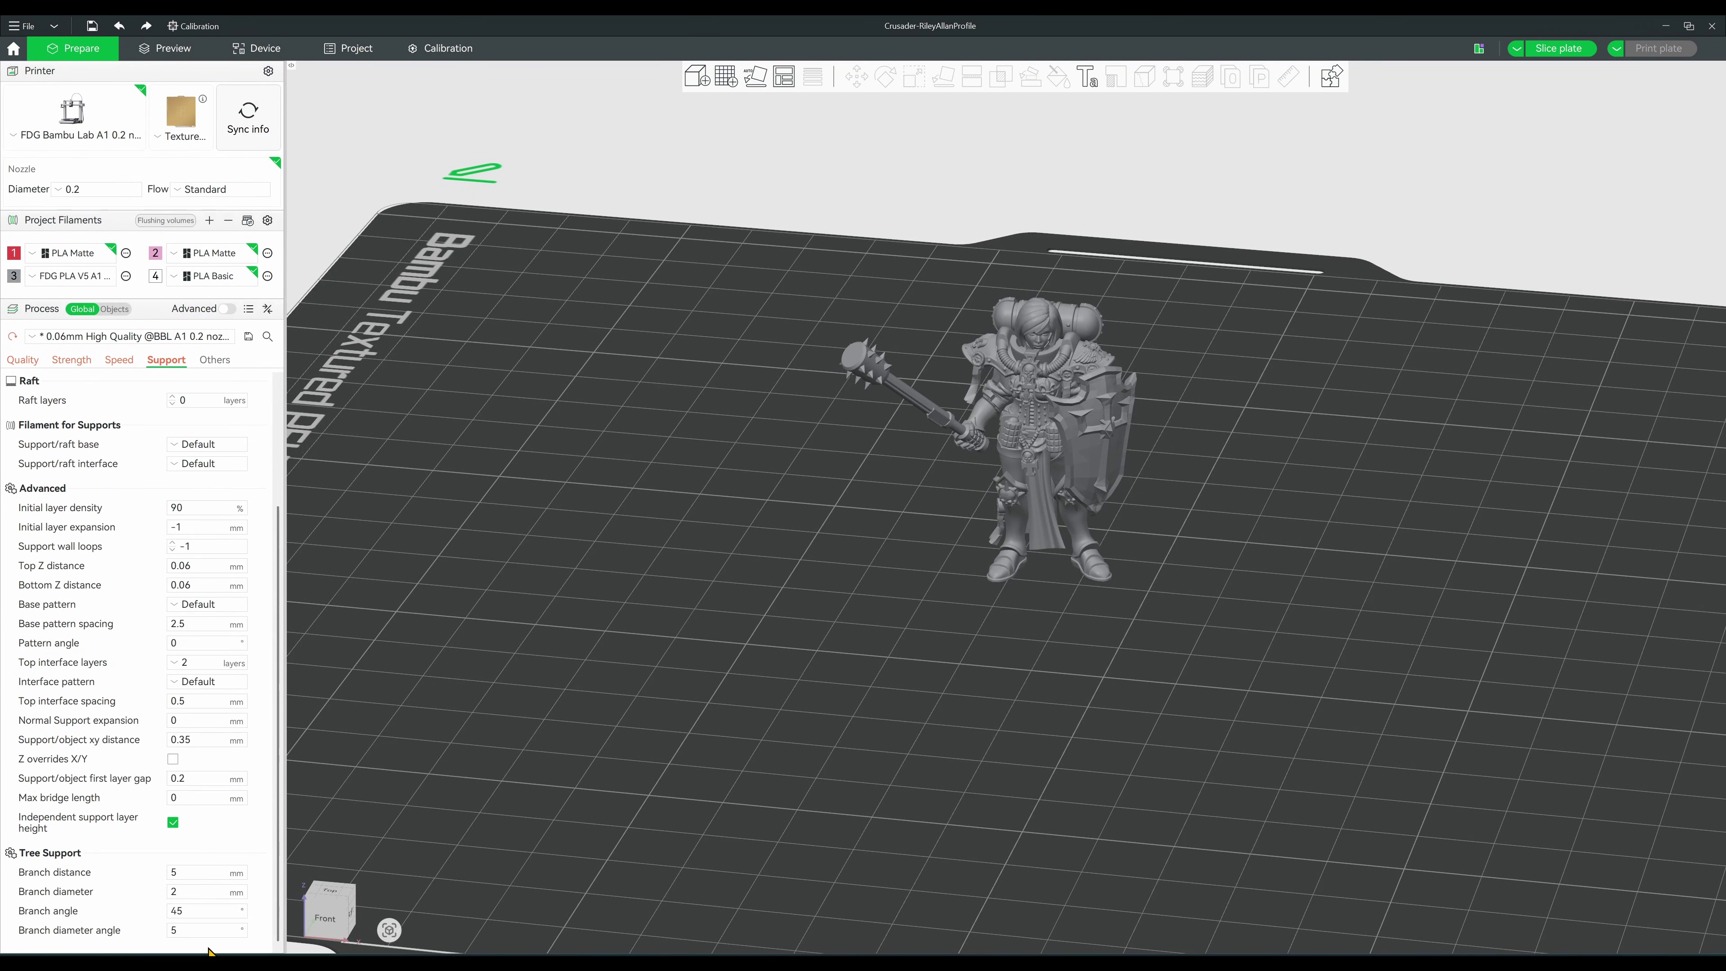
left_click(178, 911)
key("Tab")
scroll(200, 455, "up", 5)
scroll(200, 598, "down", 5)
left_click(1559, 47)
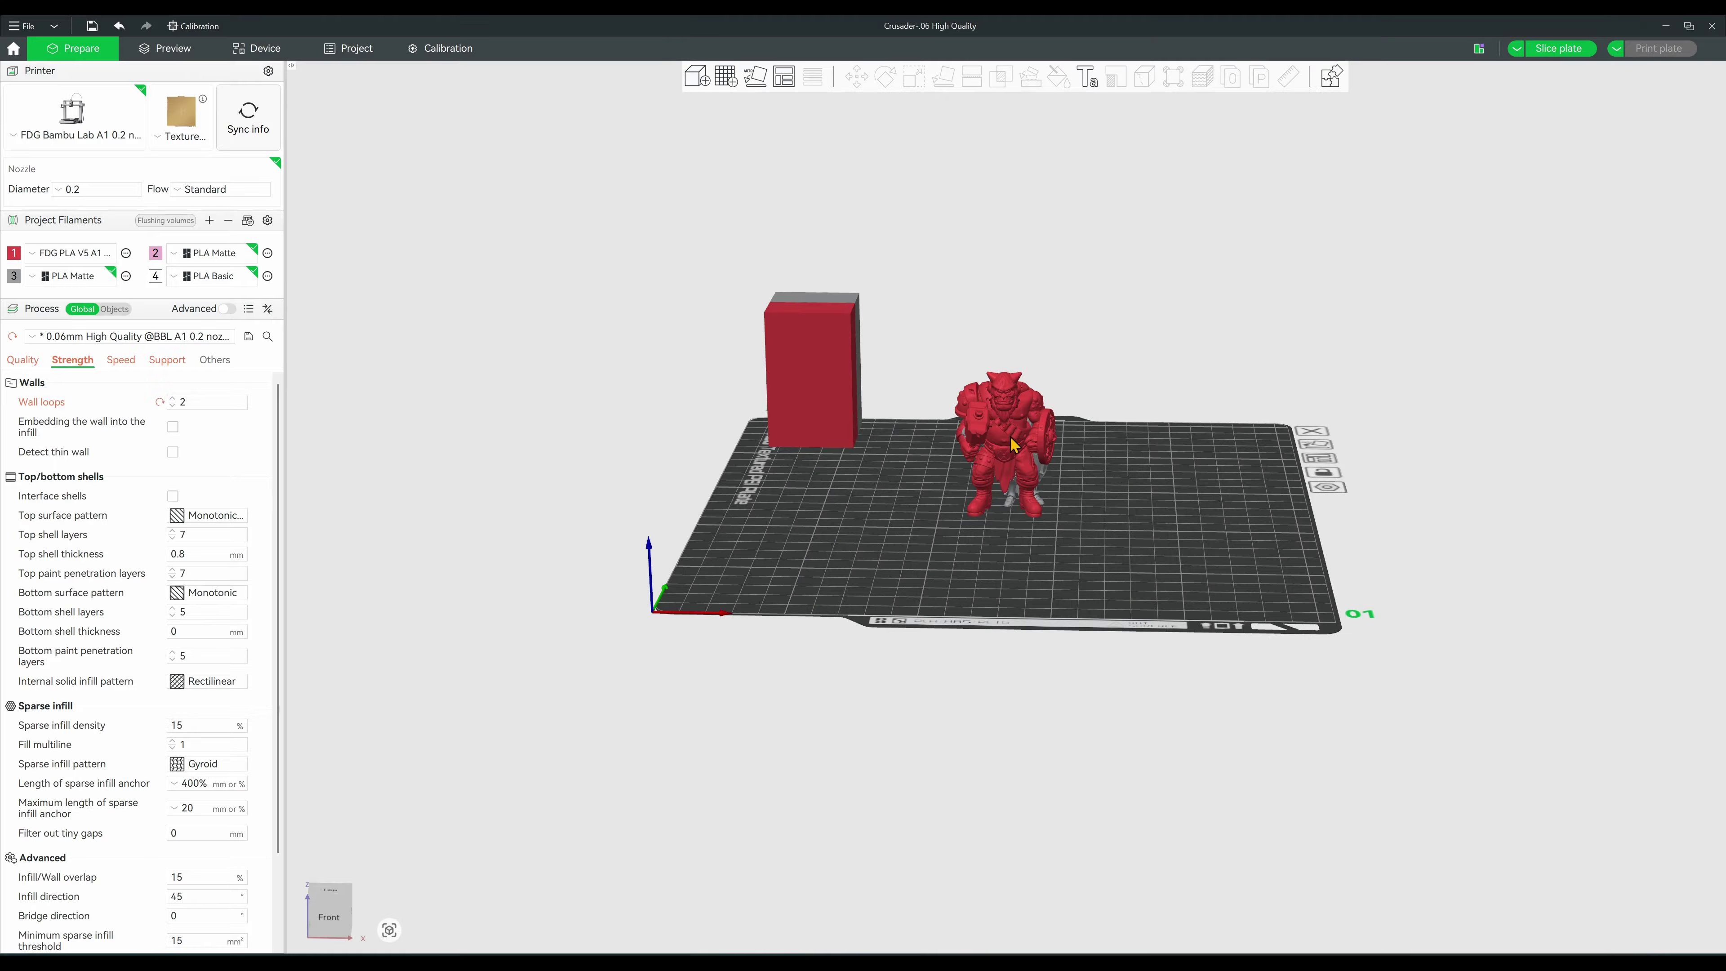
- Move the mutant model beside the crusader figure, assign it filament 3 and show the object list
left_click_drag(1007, 449, 927, 454)
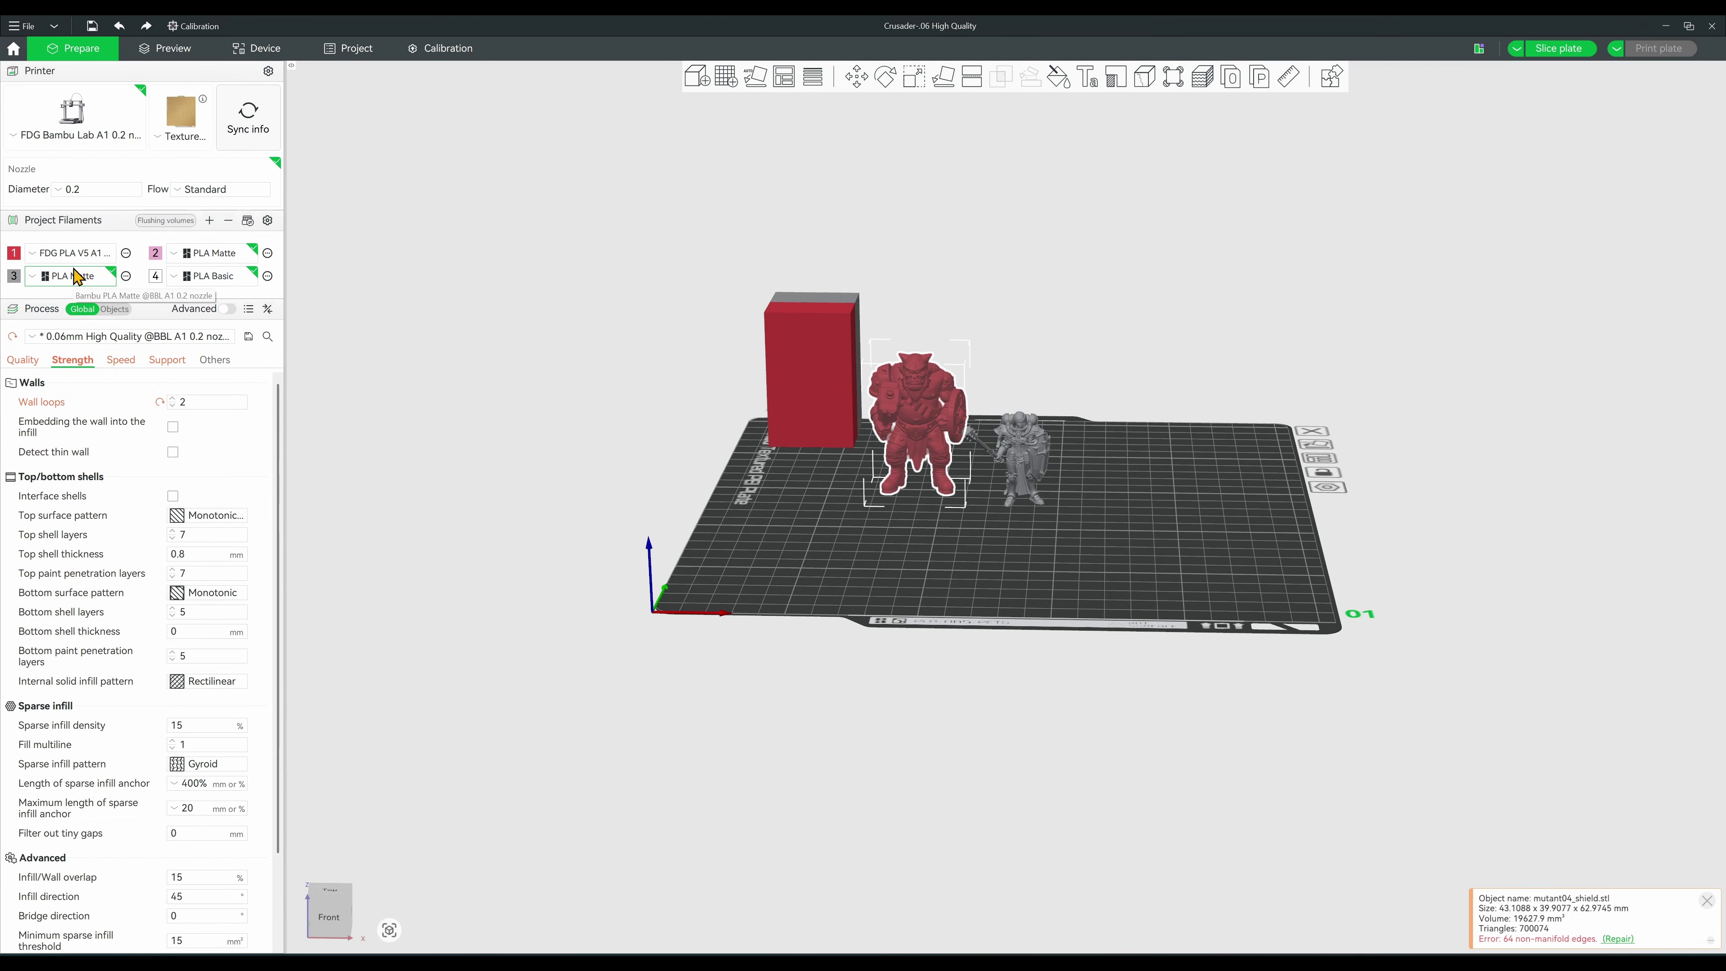
key("3")
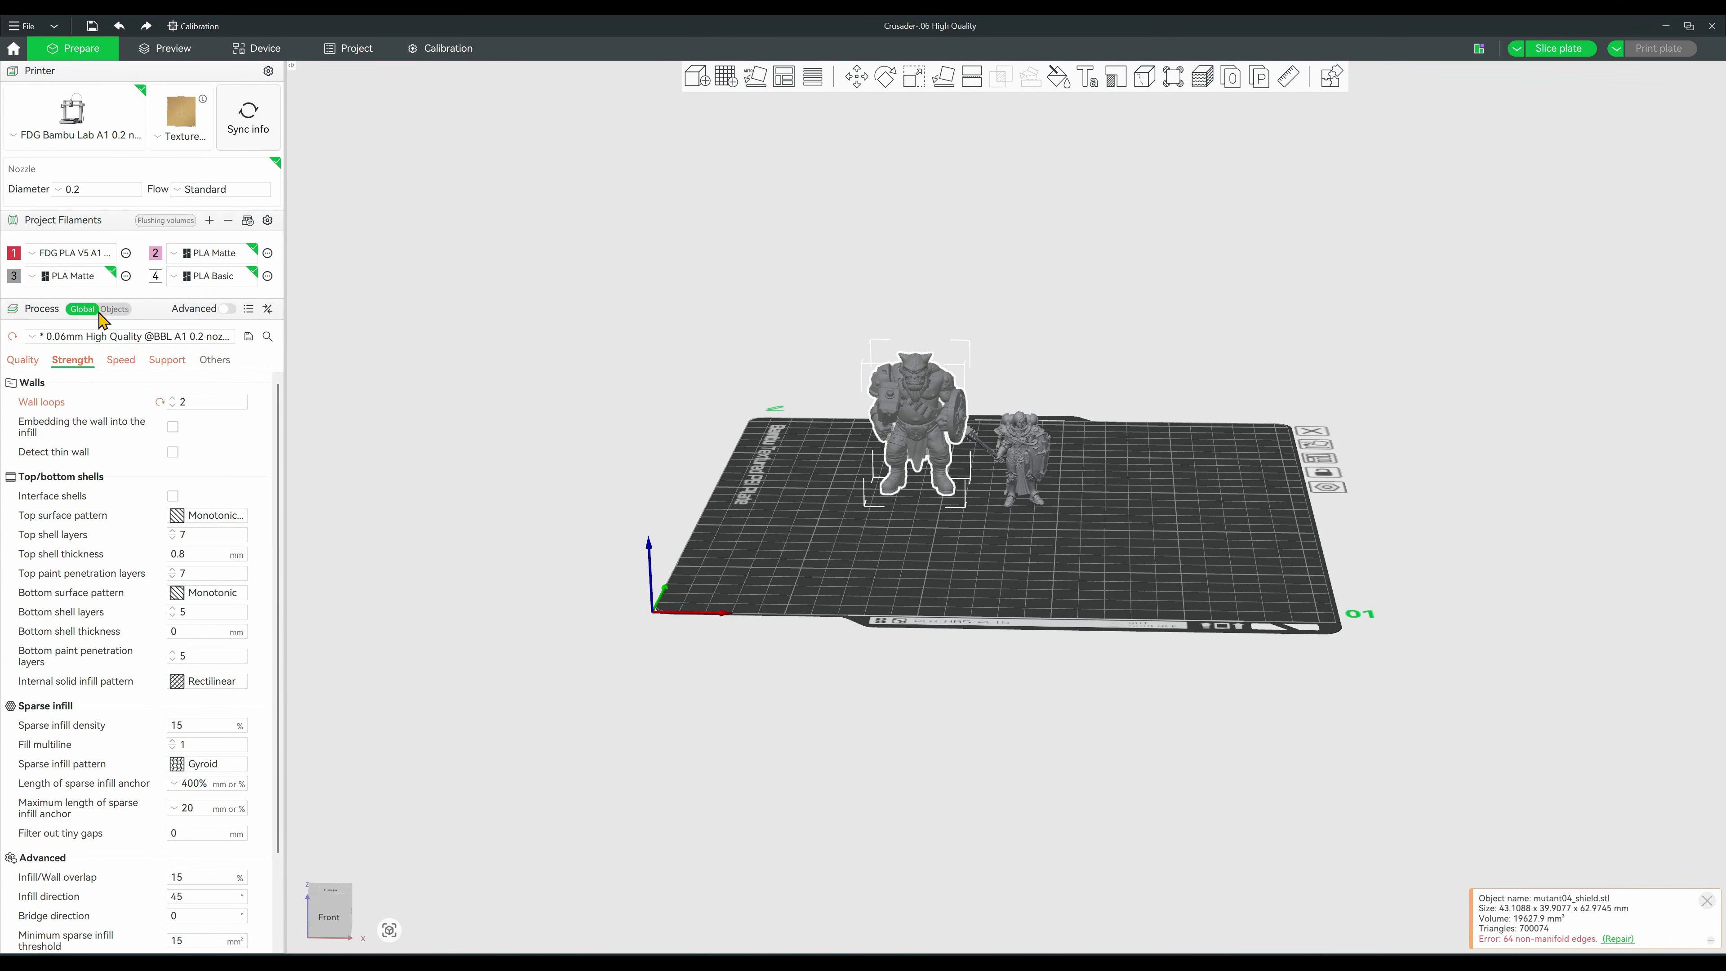
left_click(113, 309)
- Switch the printer to the Bambu Lab A1 system preset and review its extruder retraction settings
left_click(79, 126)
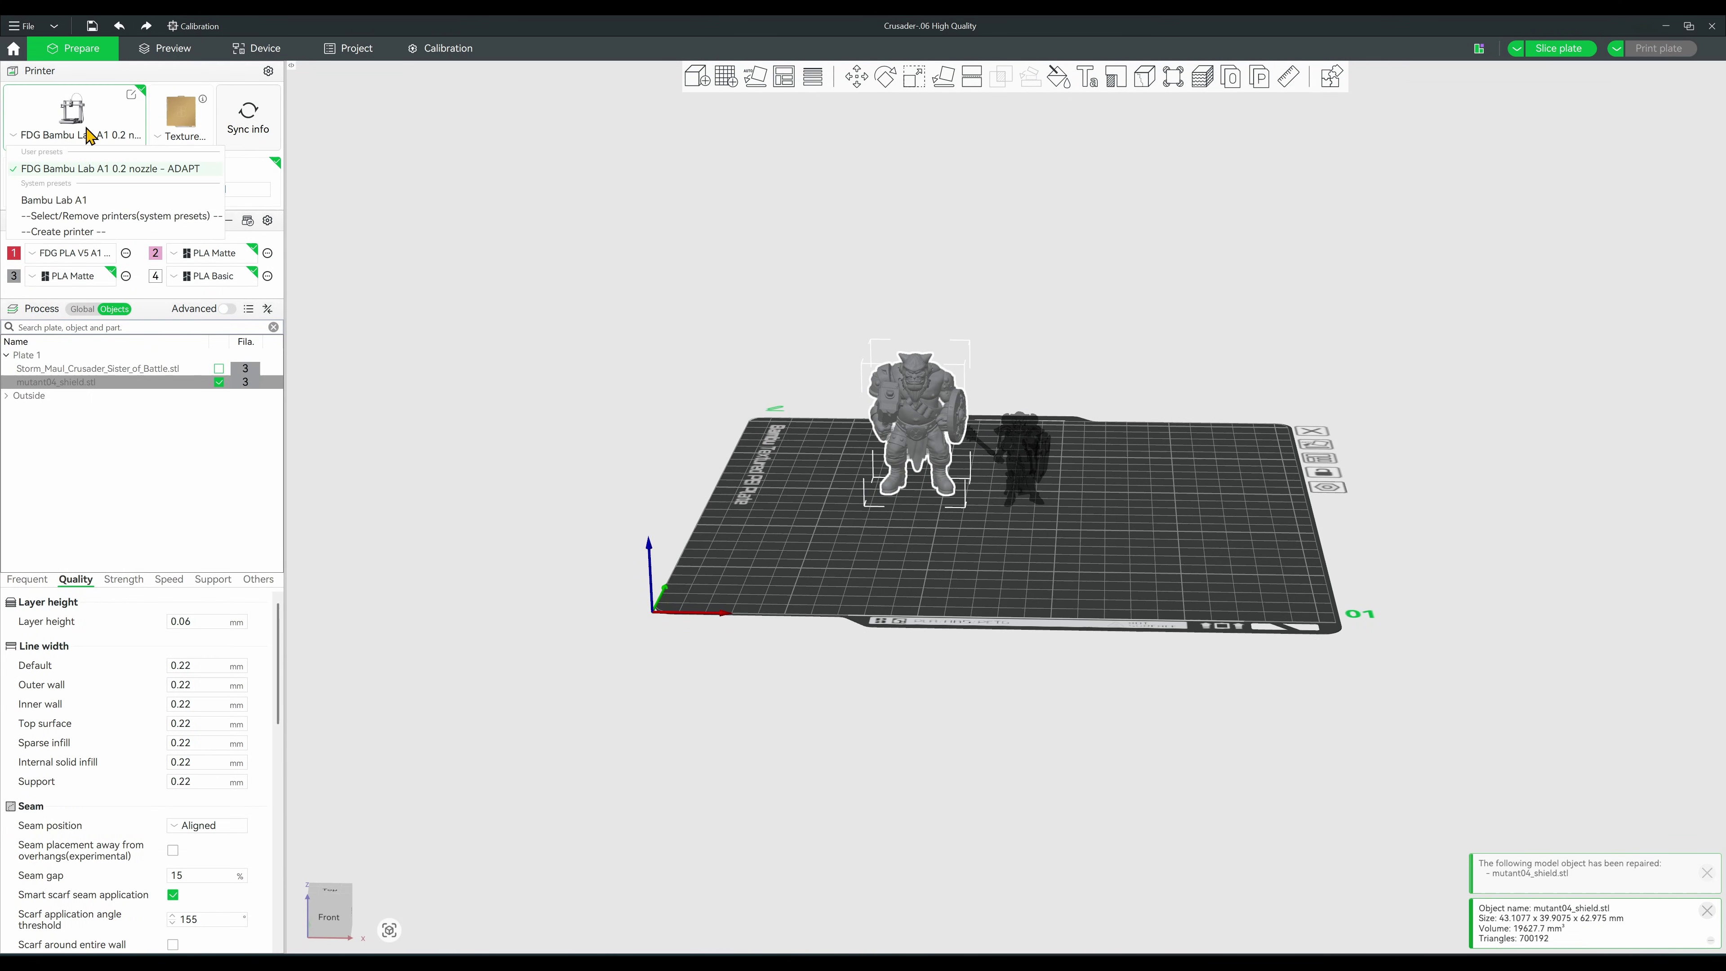
left_click(106, 201)
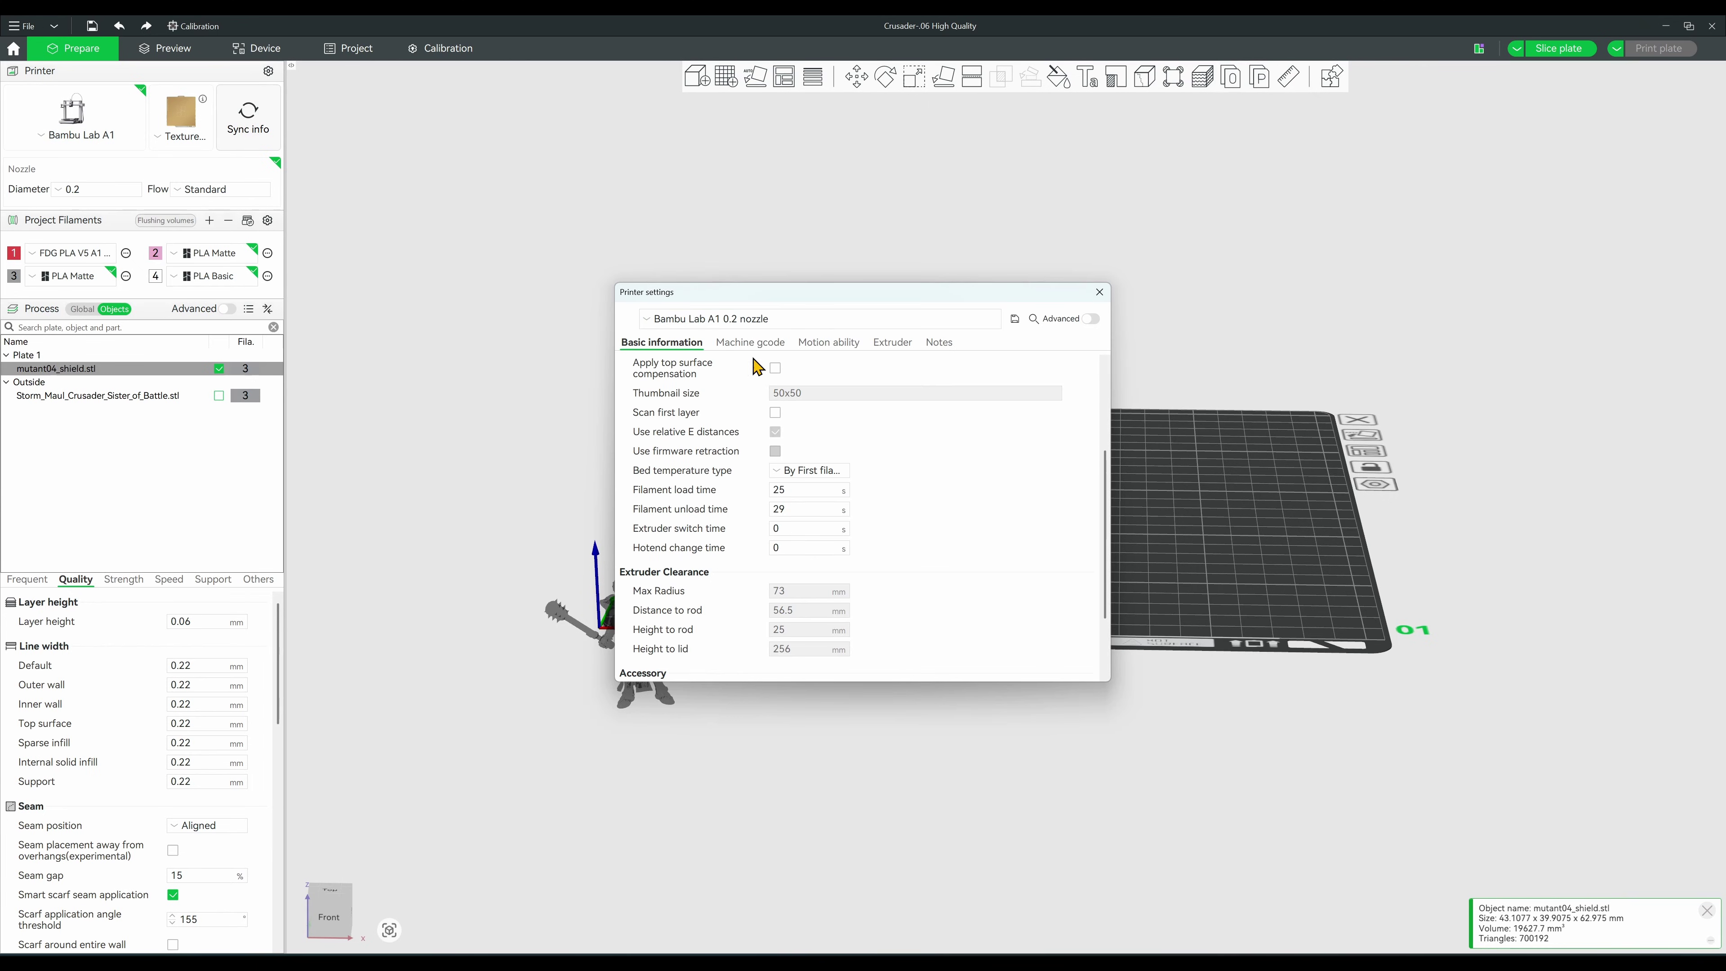
left_click(893, 342)
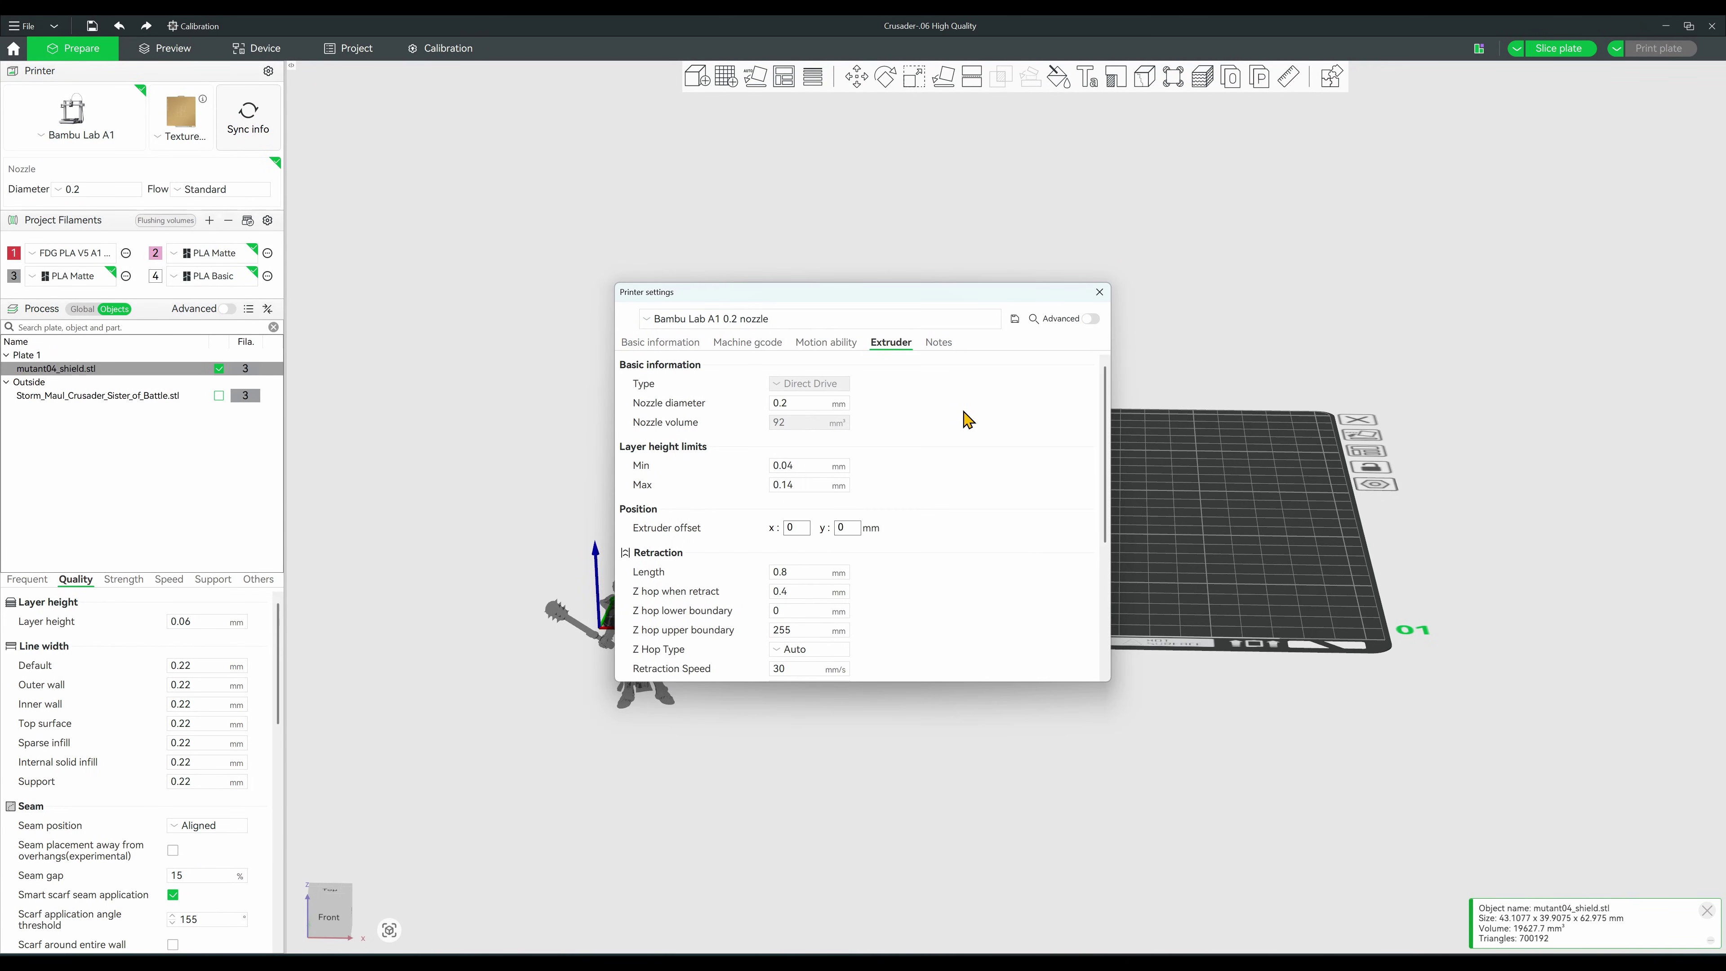
scroll(969, 419, "down", 5)
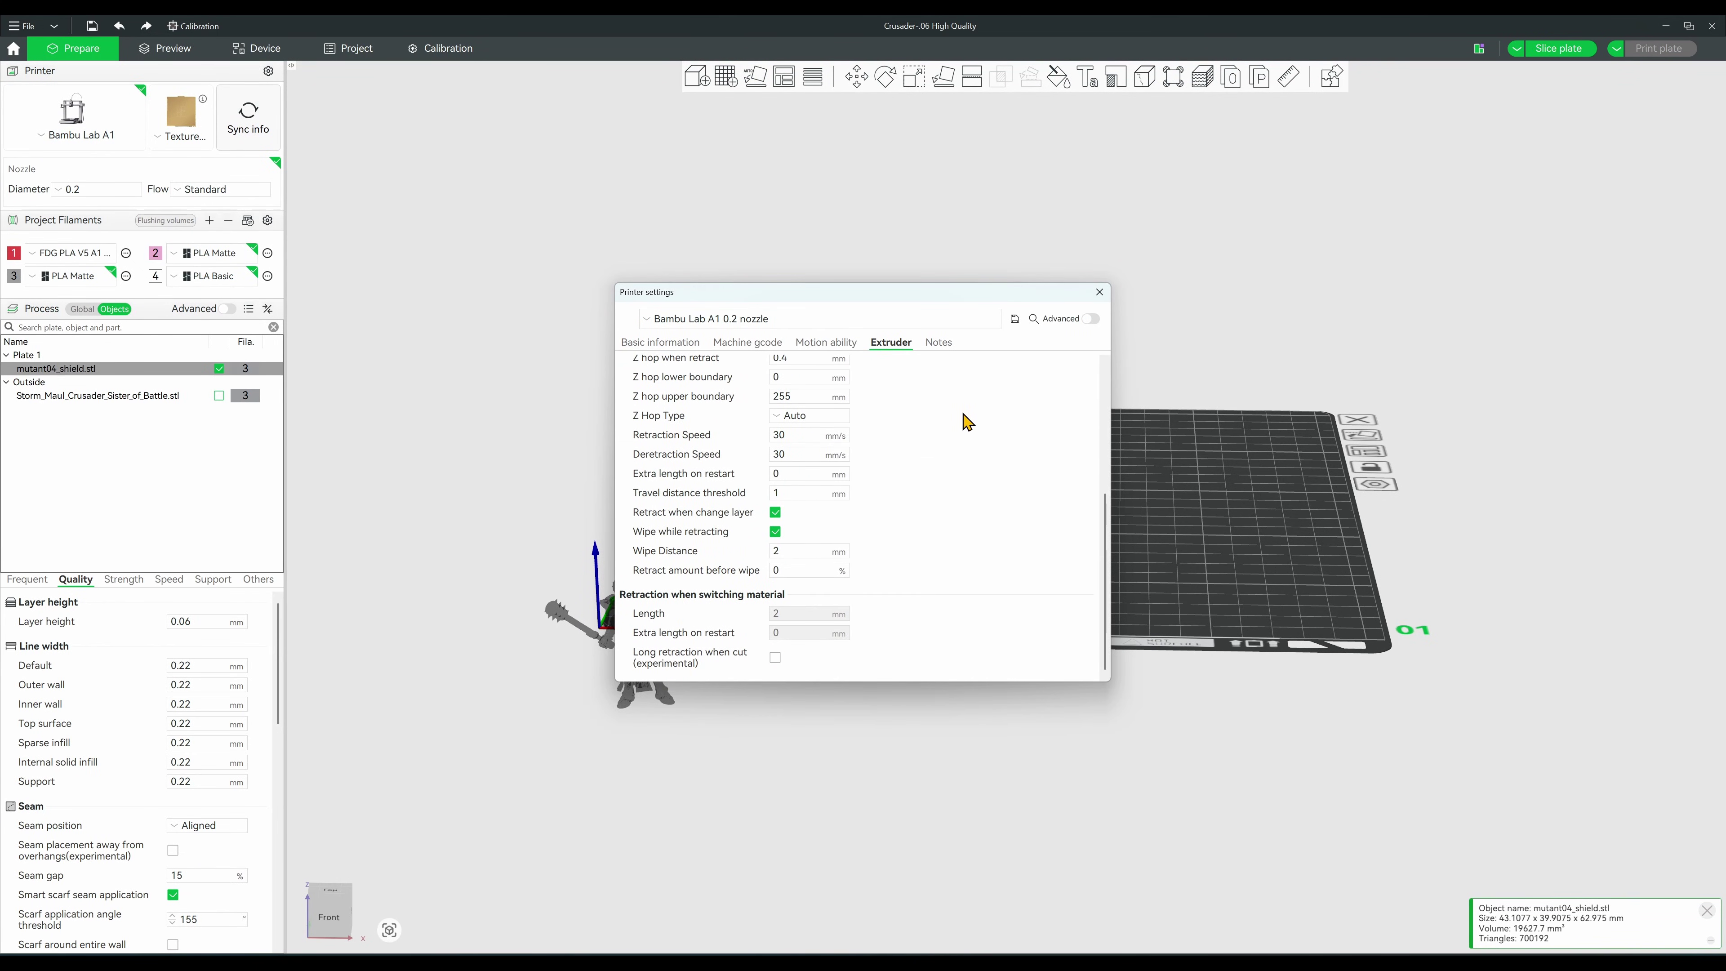
scroll(974, 423, "up", 5)
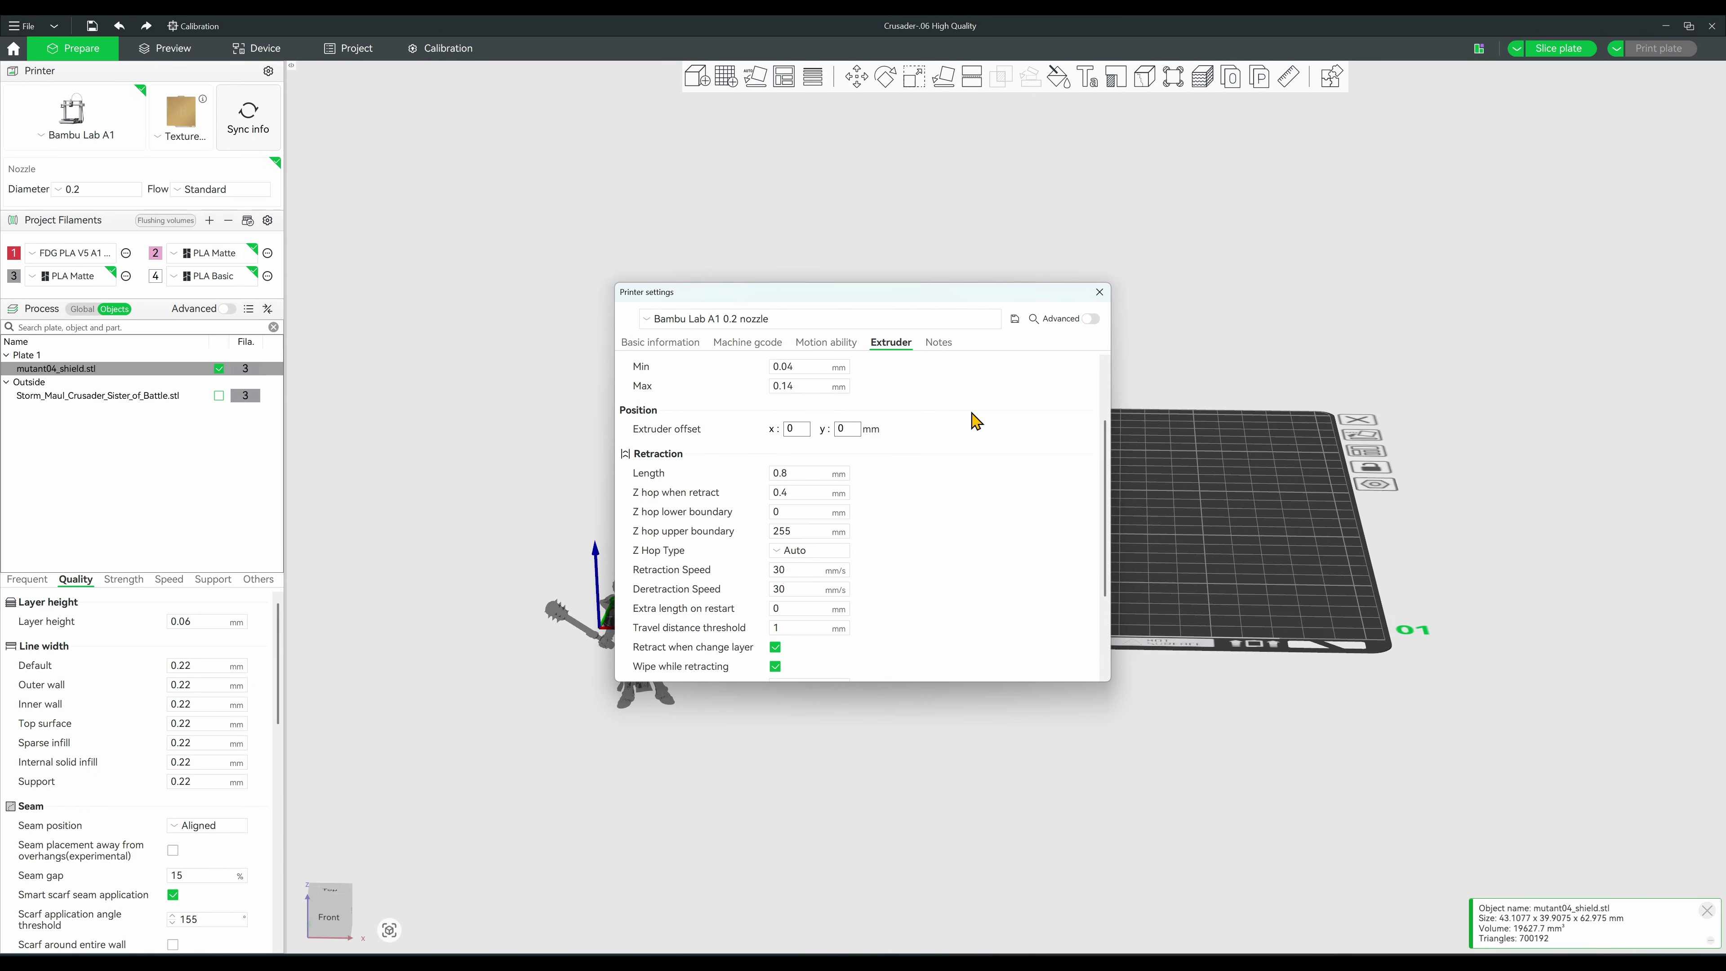
left_click(1100, 292)
- Edit filament 3, Bambu PLA Matte, and change its maximum recommended nozzle temperature
left_click(65, 276)
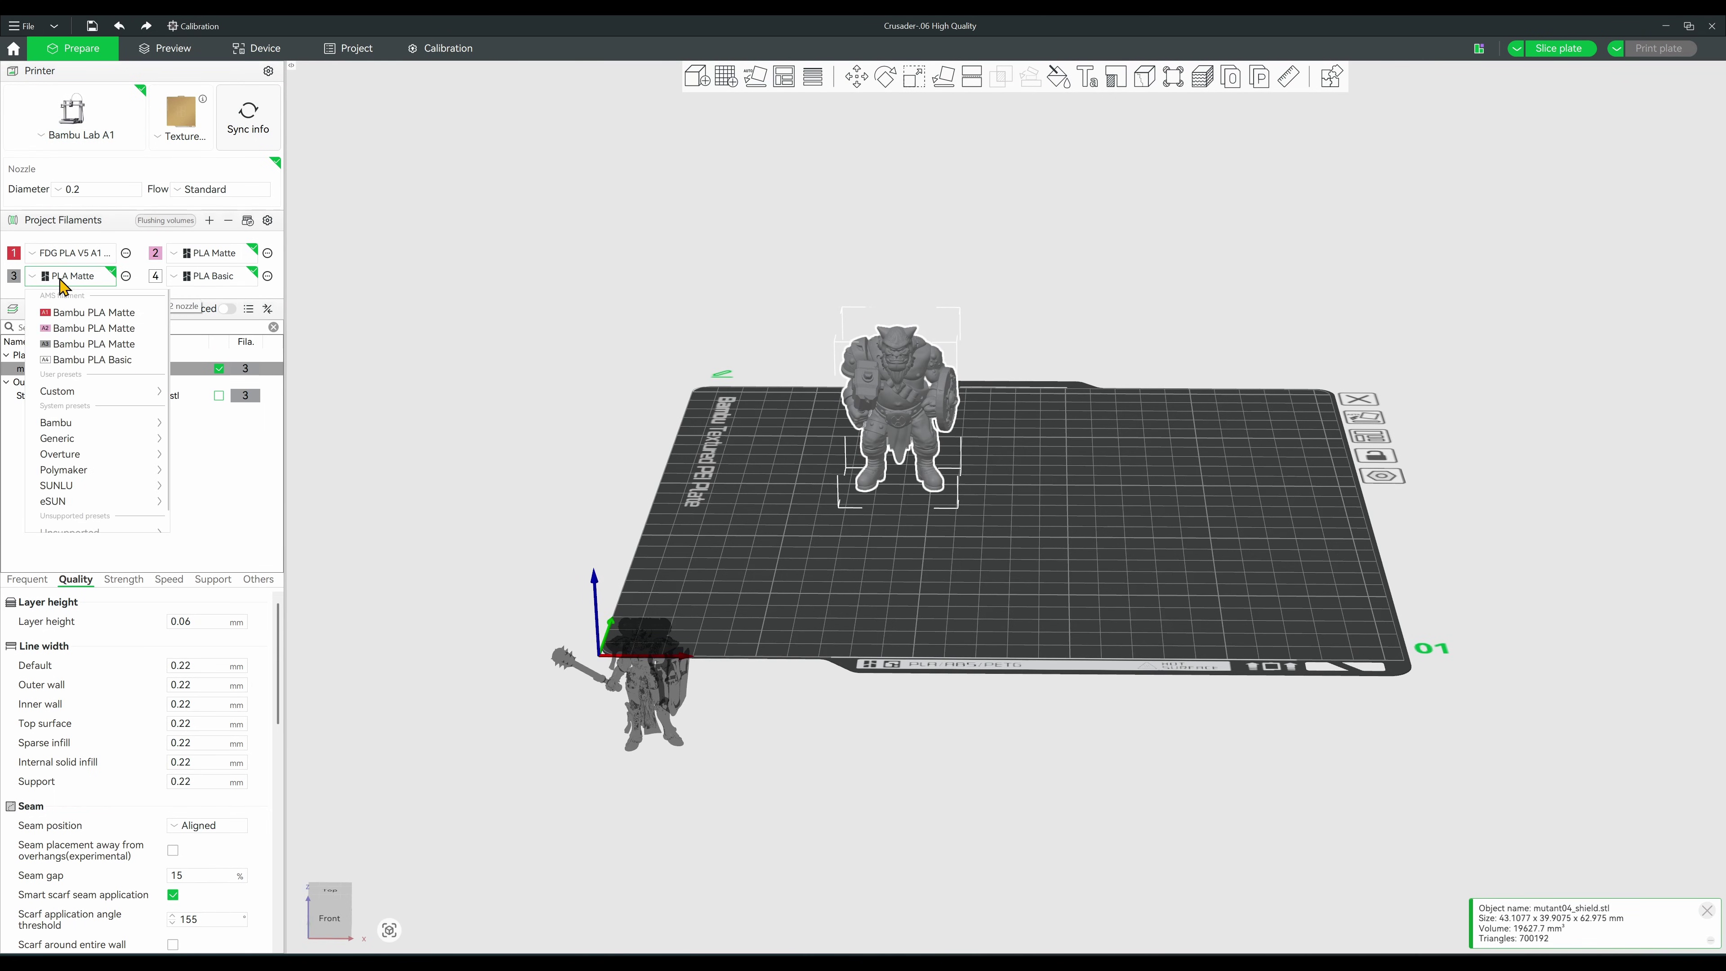
left_click(65, 276)
left_click(102, 278)
left_click(126, 276)
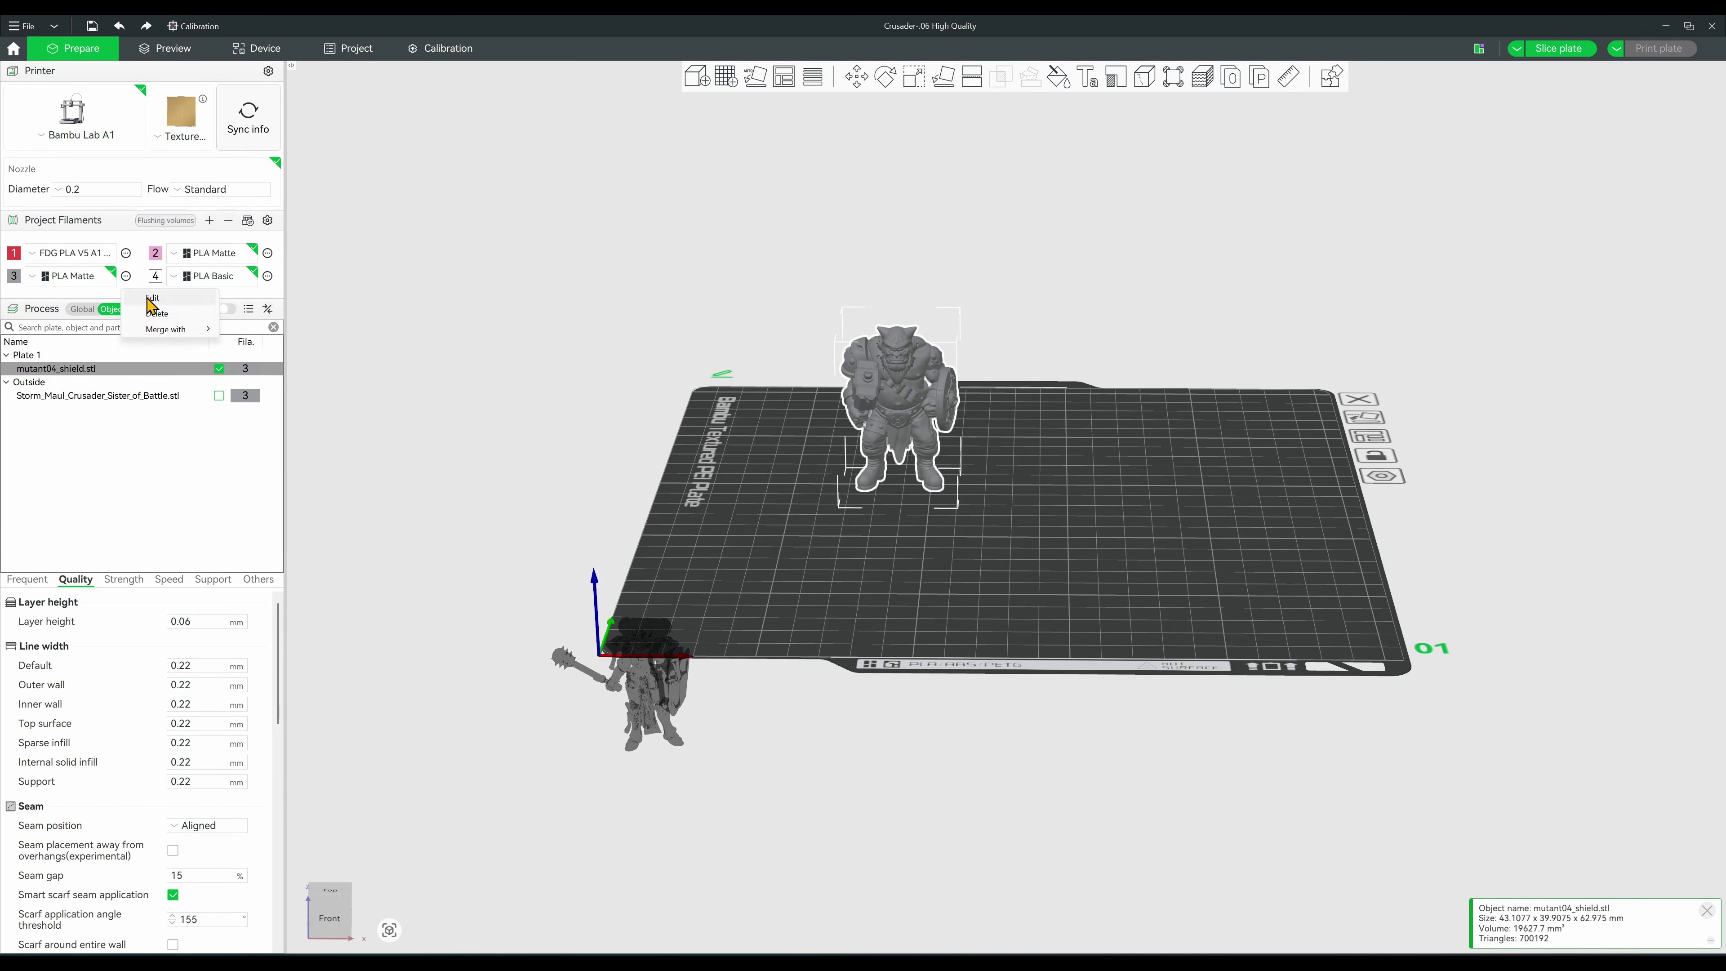
scroll(877, 393, "down", 10)
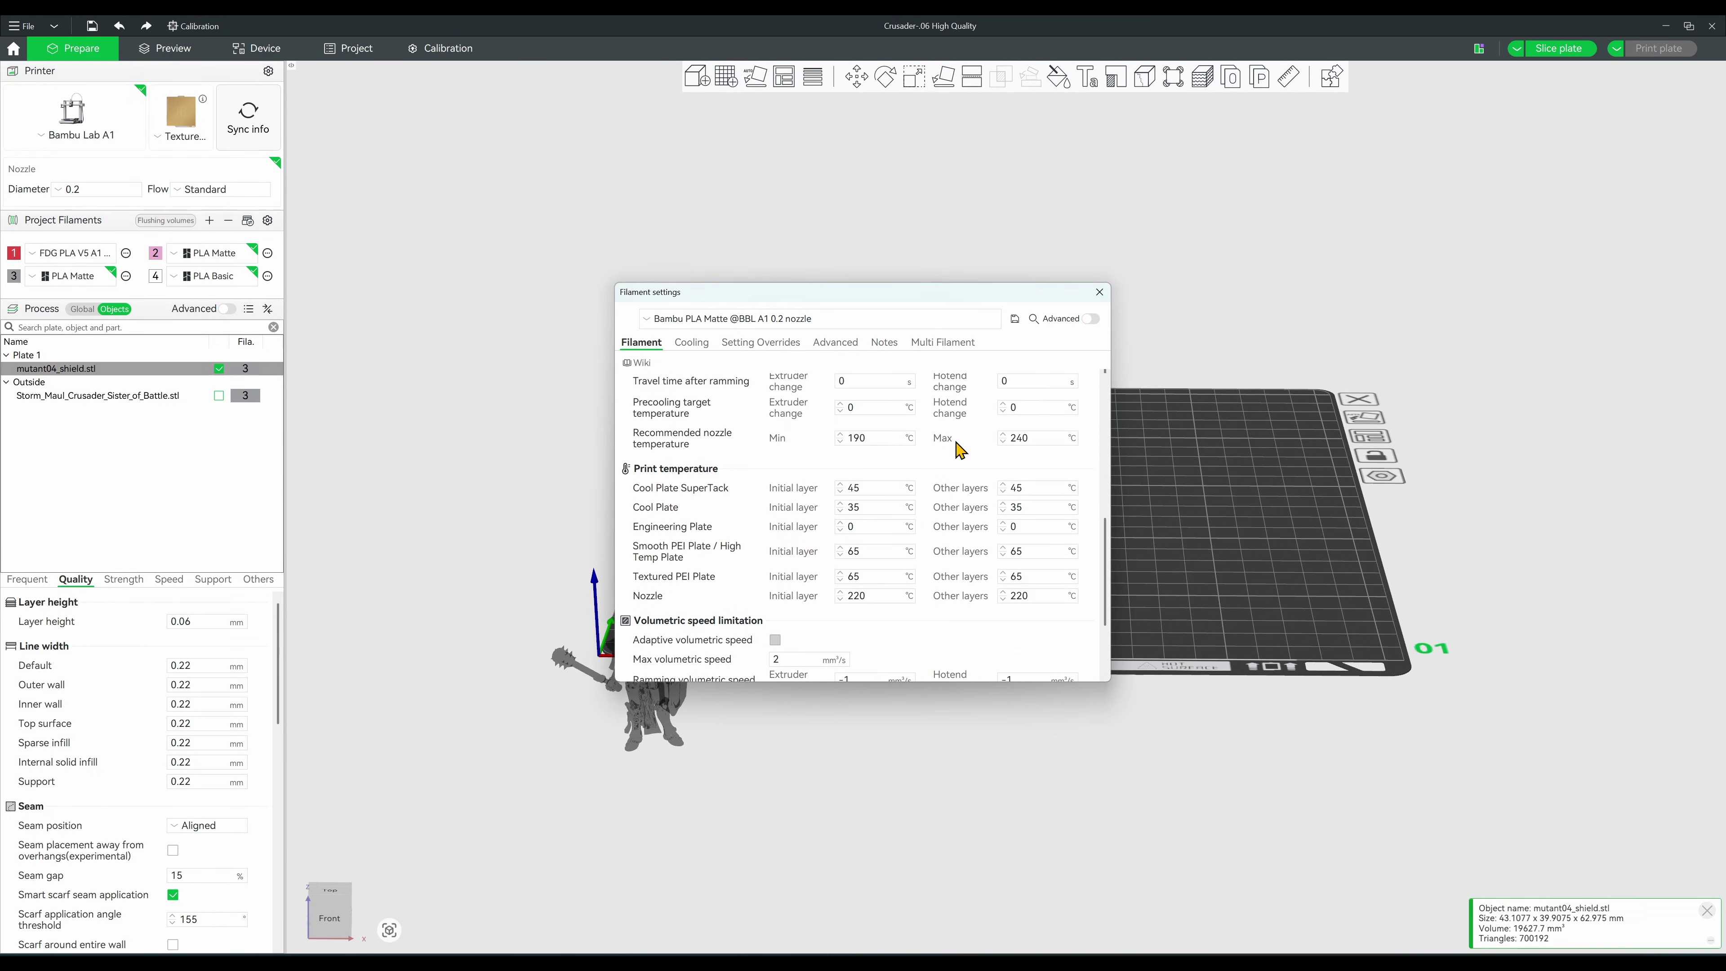
left_click_drag(1017, 438, 1040, 437)
key("Tab")
scroll(798, 501, "down", 3)
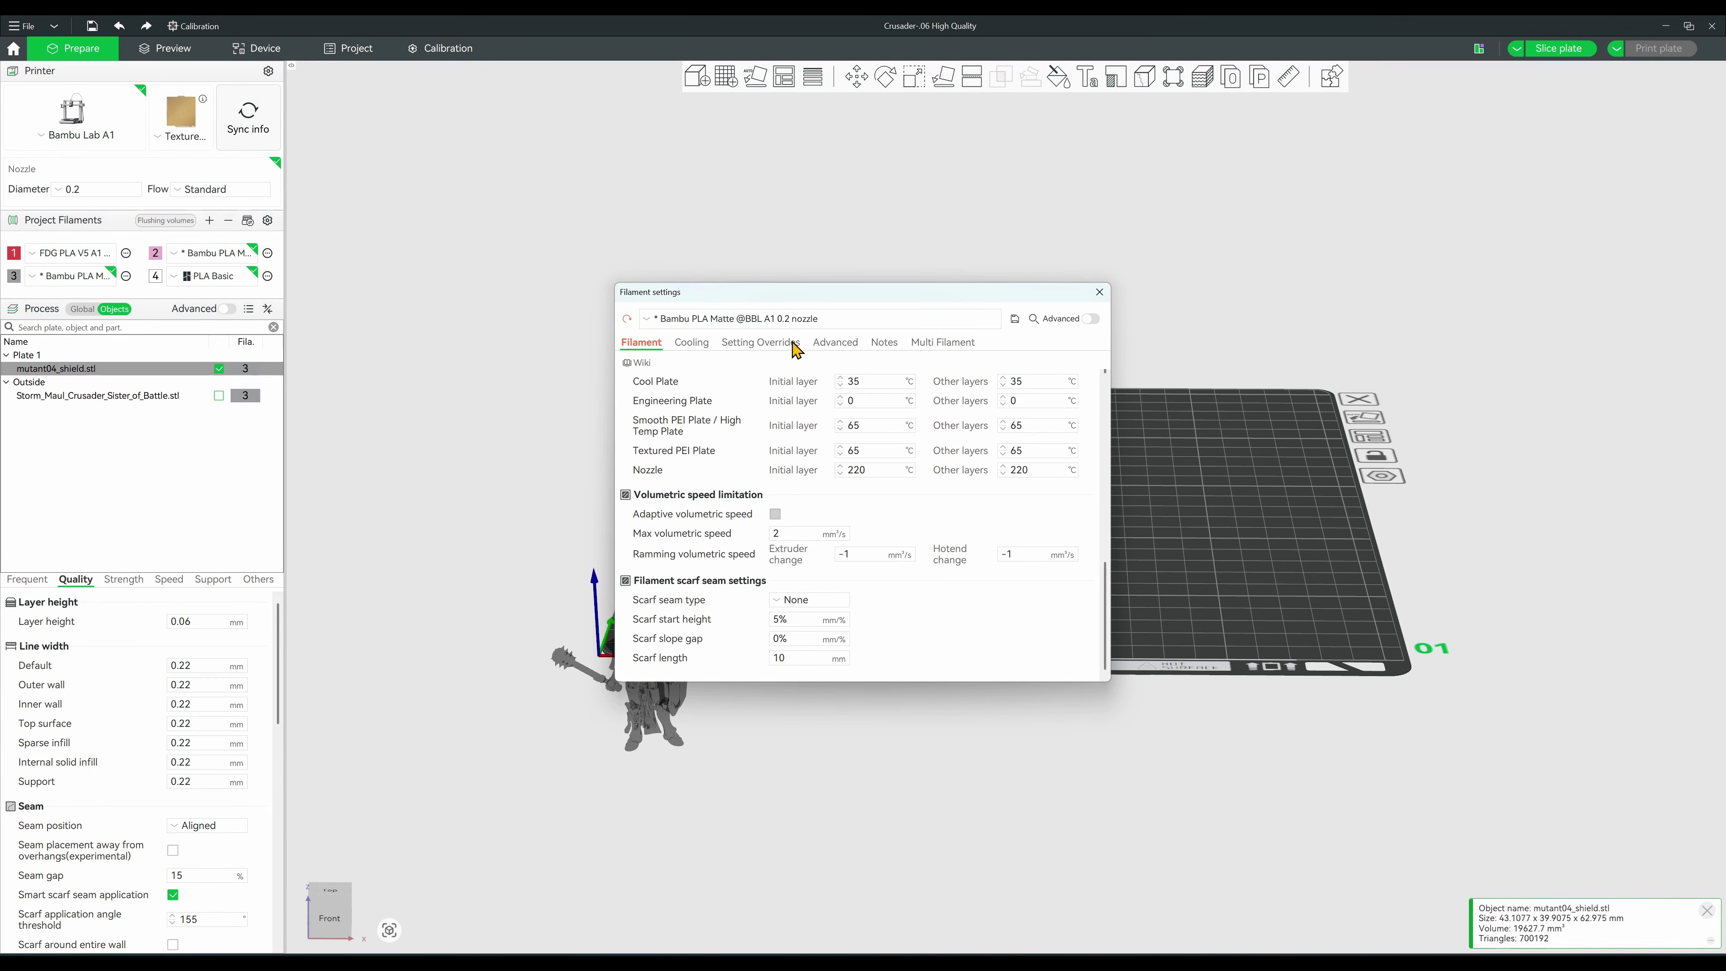
- Set the filament's part cooling fan speed to 90% for the minimum threshold and 100% for the maximum threshold
left_click(690, 342)
type("90")
key("Tab")
key("Tab")
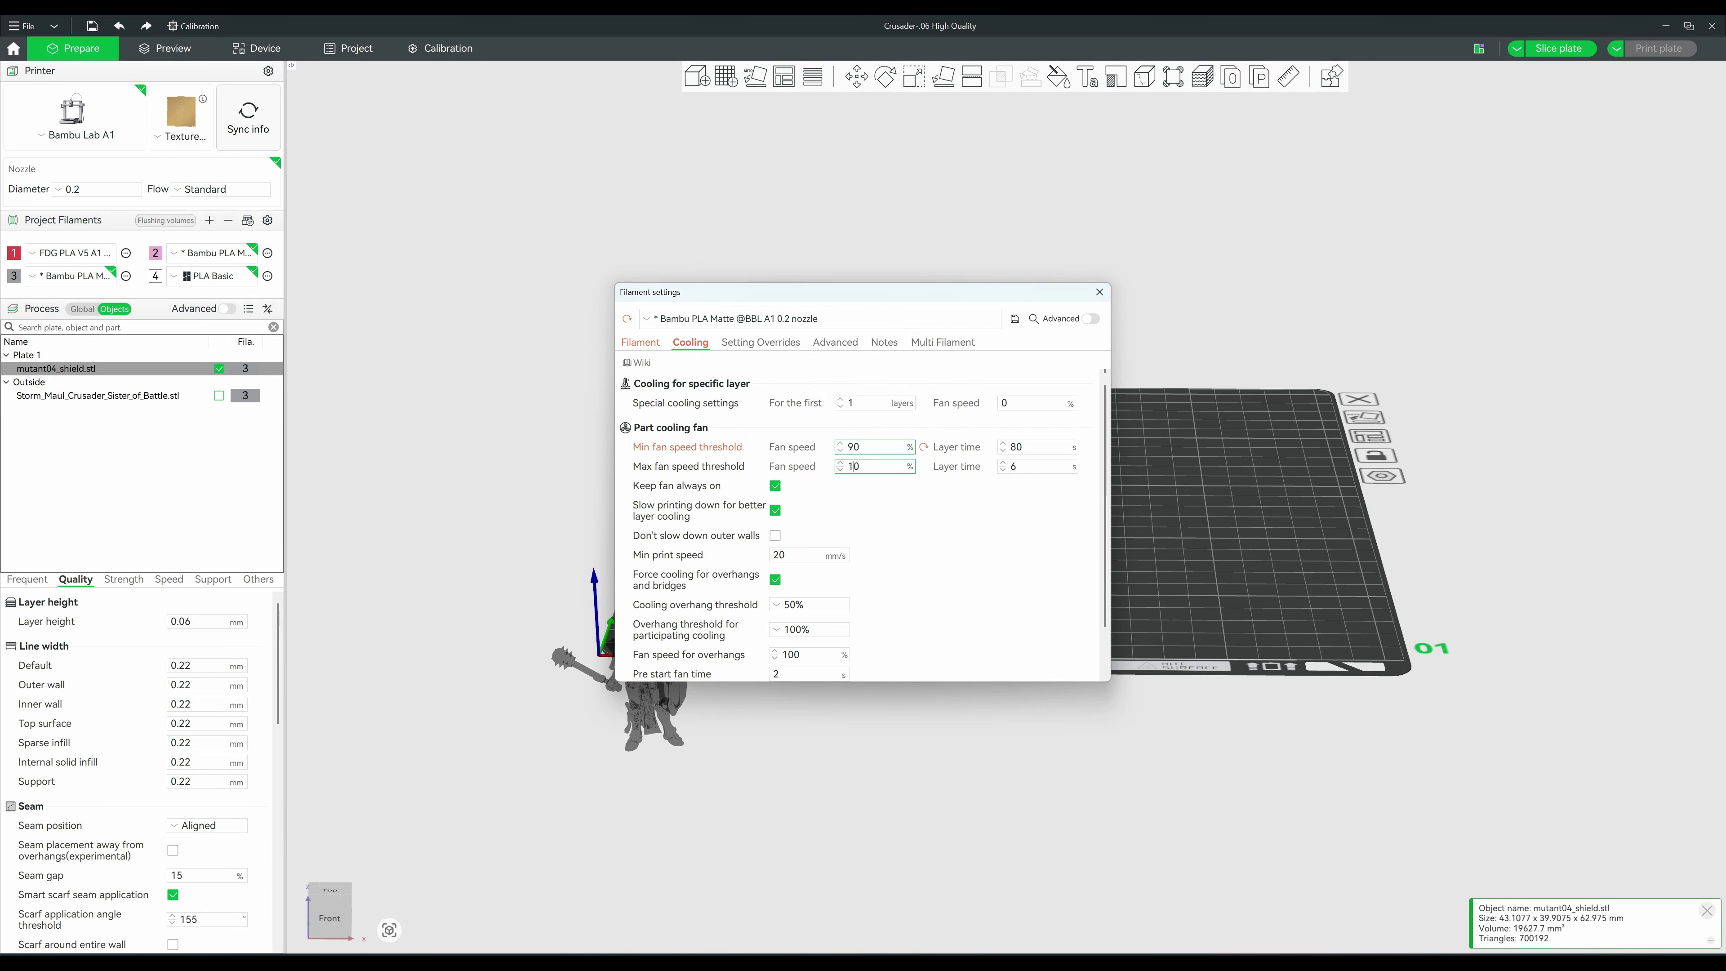
type("100")
key("Tab")
- Review the filament's remaining cooling options and retraction overrides, and close its settings
scroll(919, 556, "down", 2)
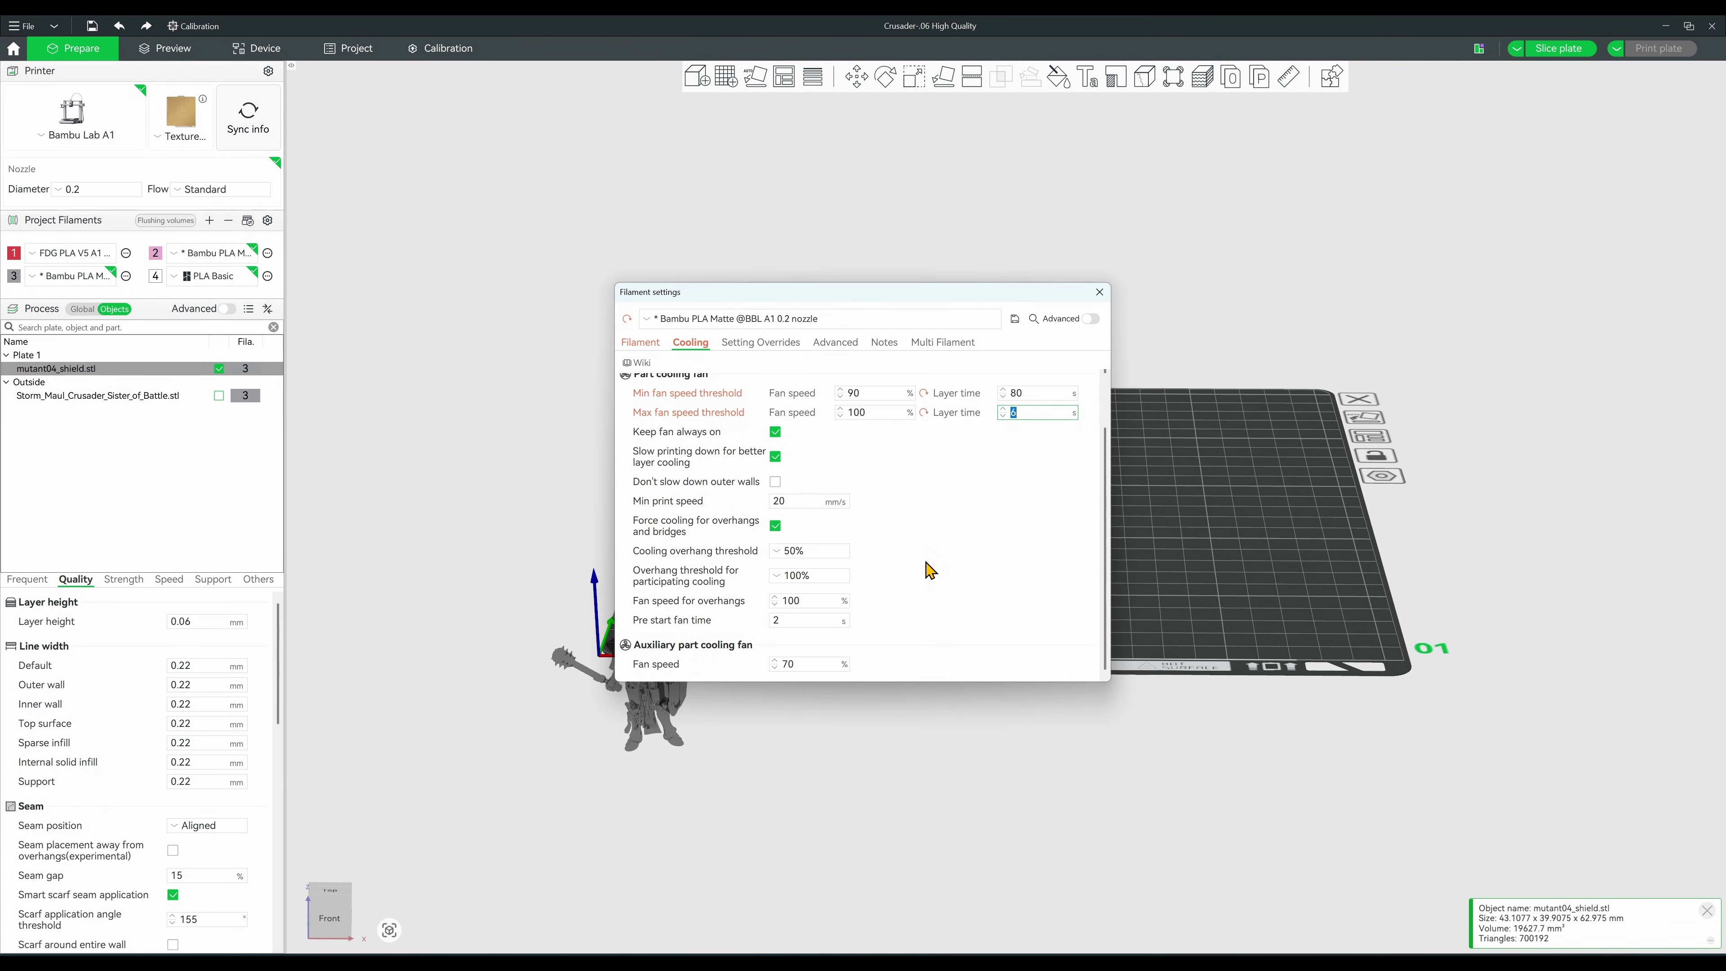
scroll(930, 554, "up", 2)
scroll(925, 552, "down", 2)
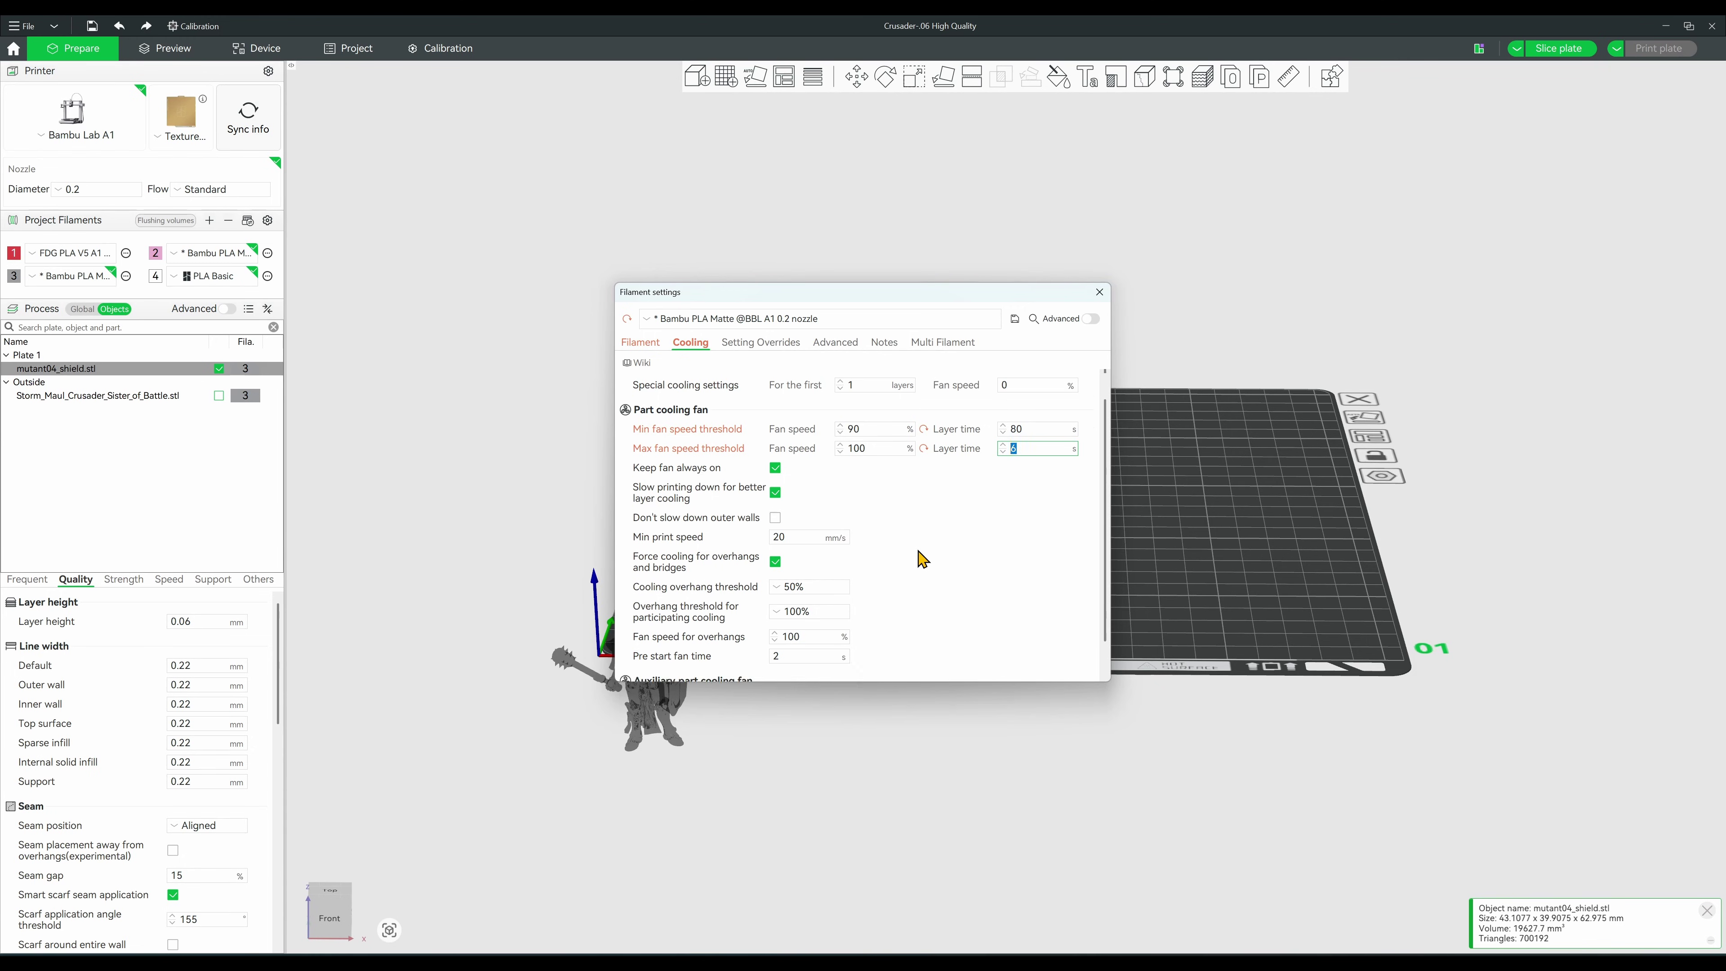
left_click(835, 344)
left_click(767, 344)
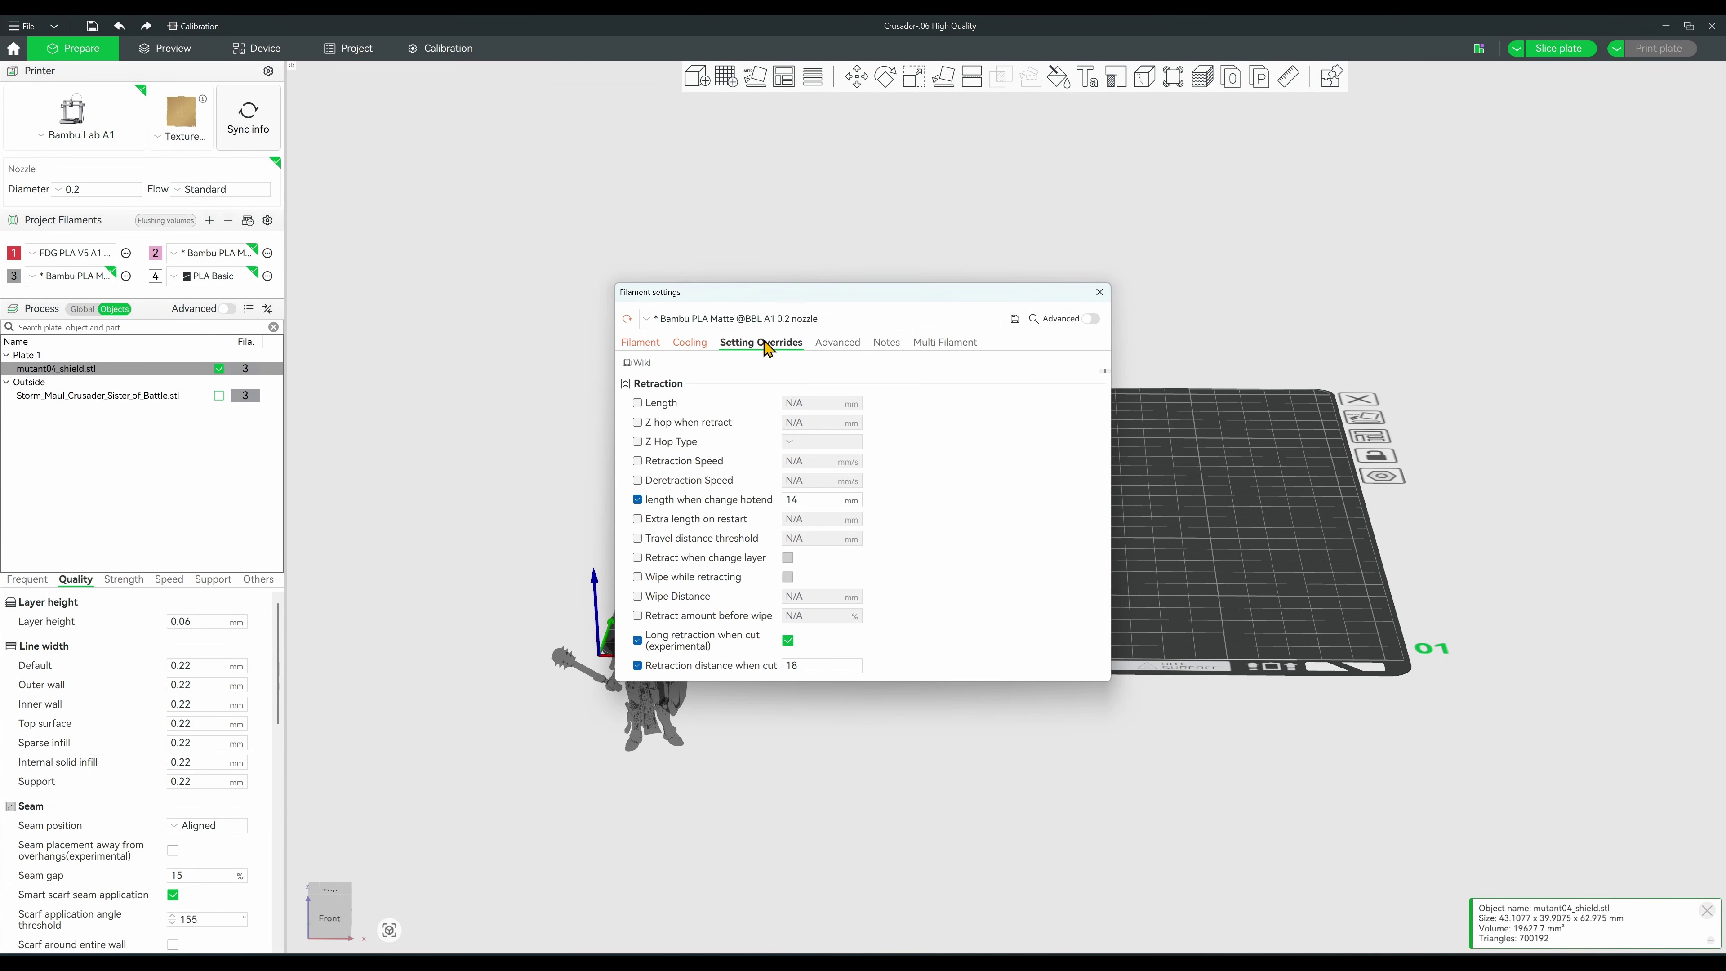
left_click(1099, 292)
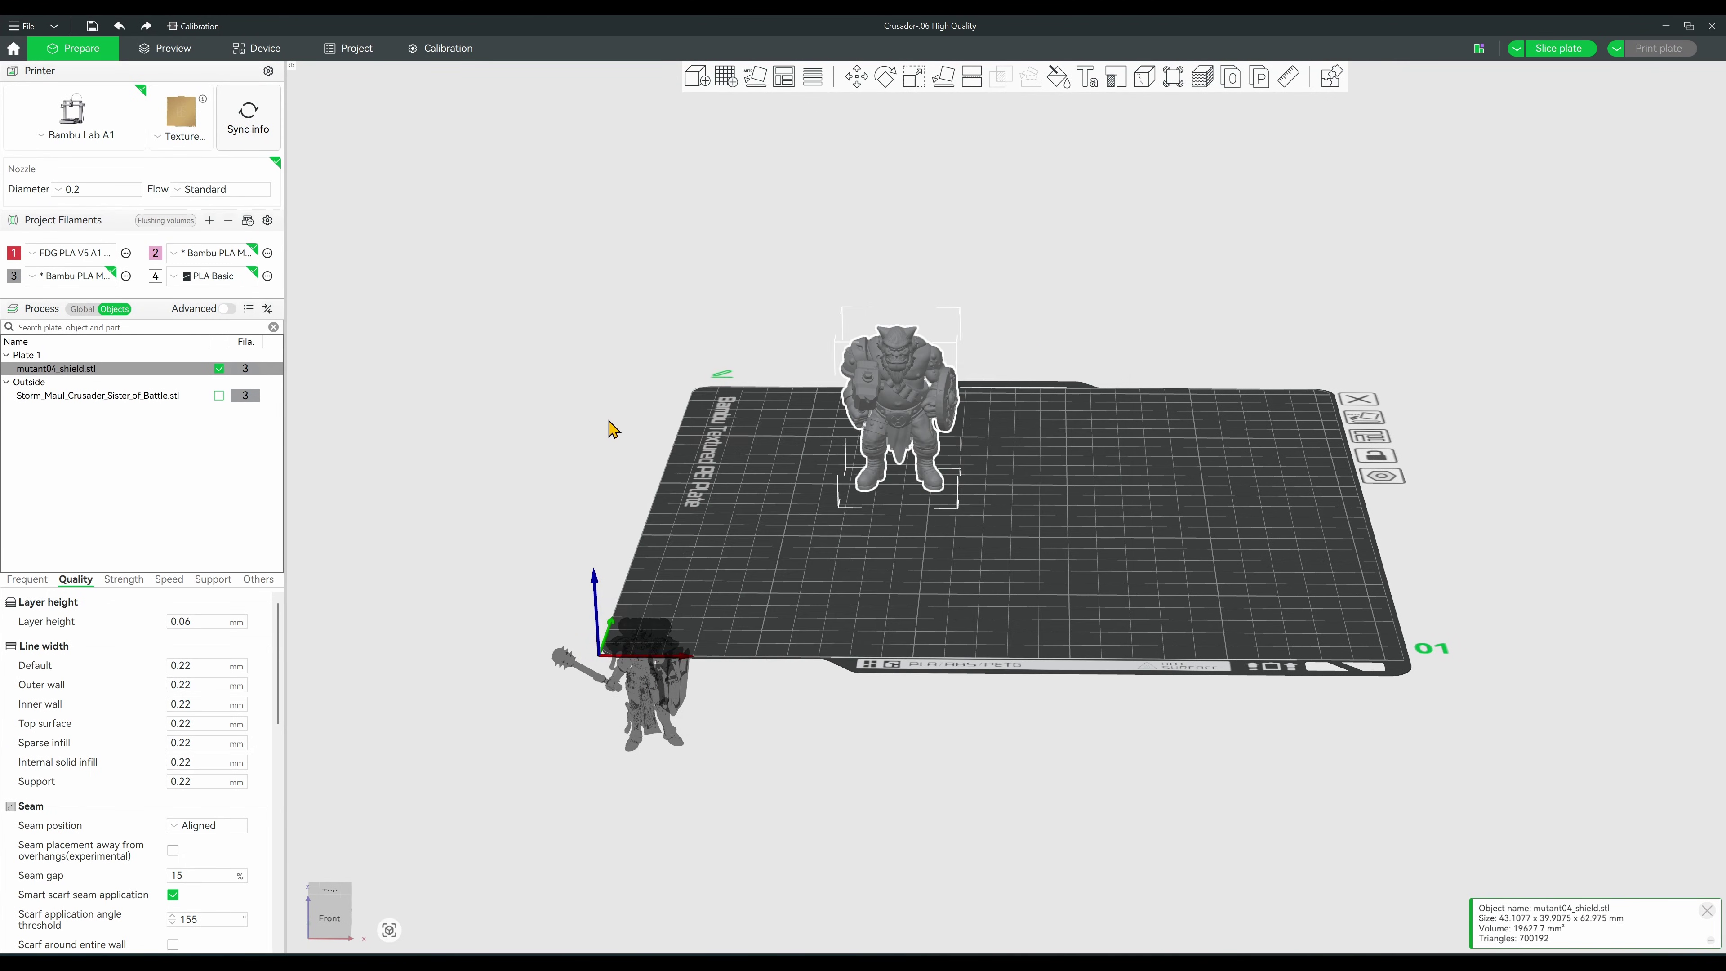
left_click(82, 310)
left_click(132, 336)
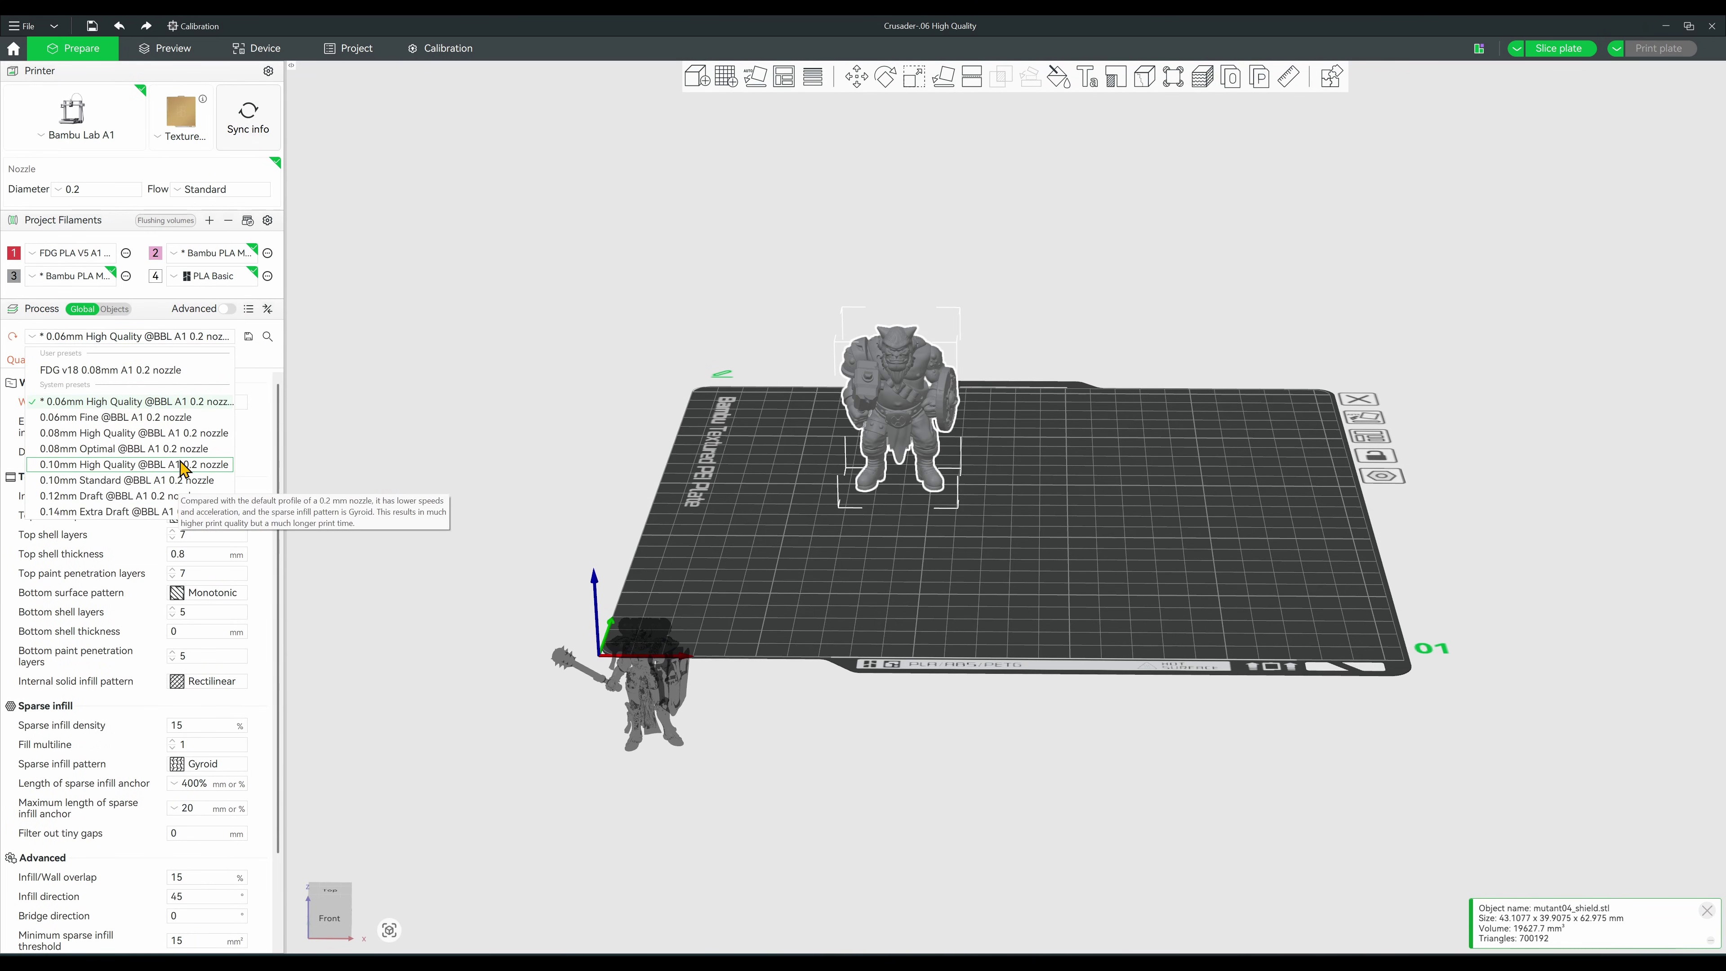
left_click(183, 465)
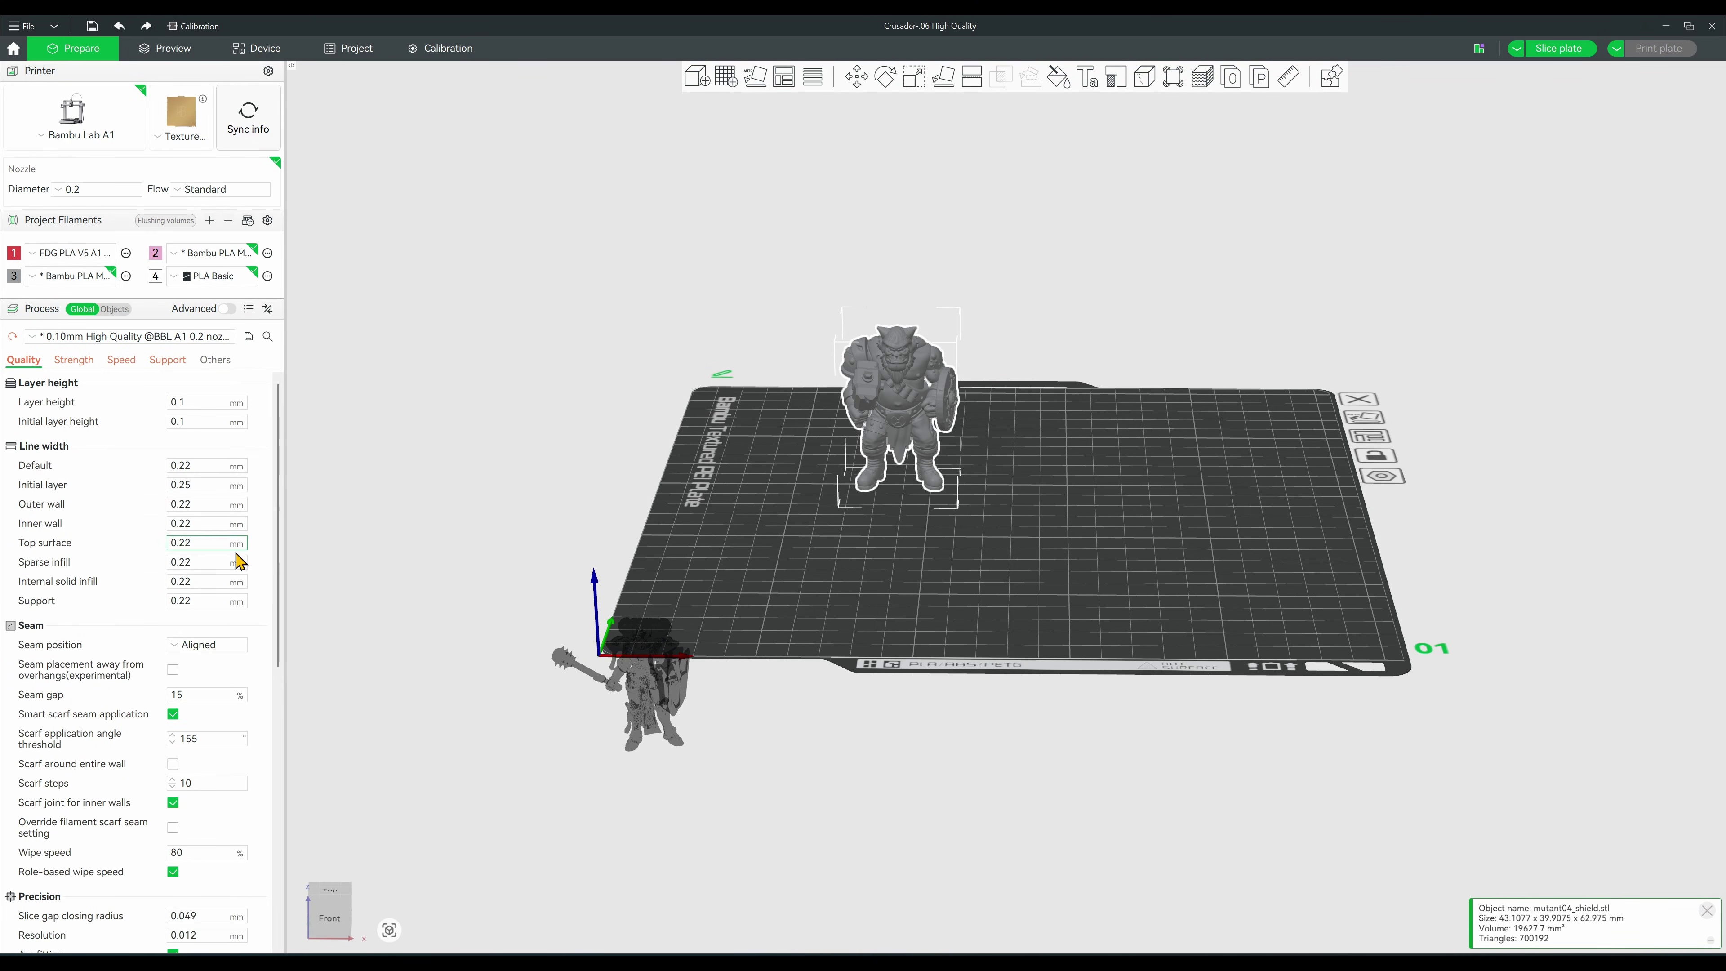
- Review the quality, strength and speed settings of the 0.10mm High Quality process
scroll(238, 605, "down", 1)
scroll(231, 642, "up", 1)
scroll(231, 646, "down", 6)
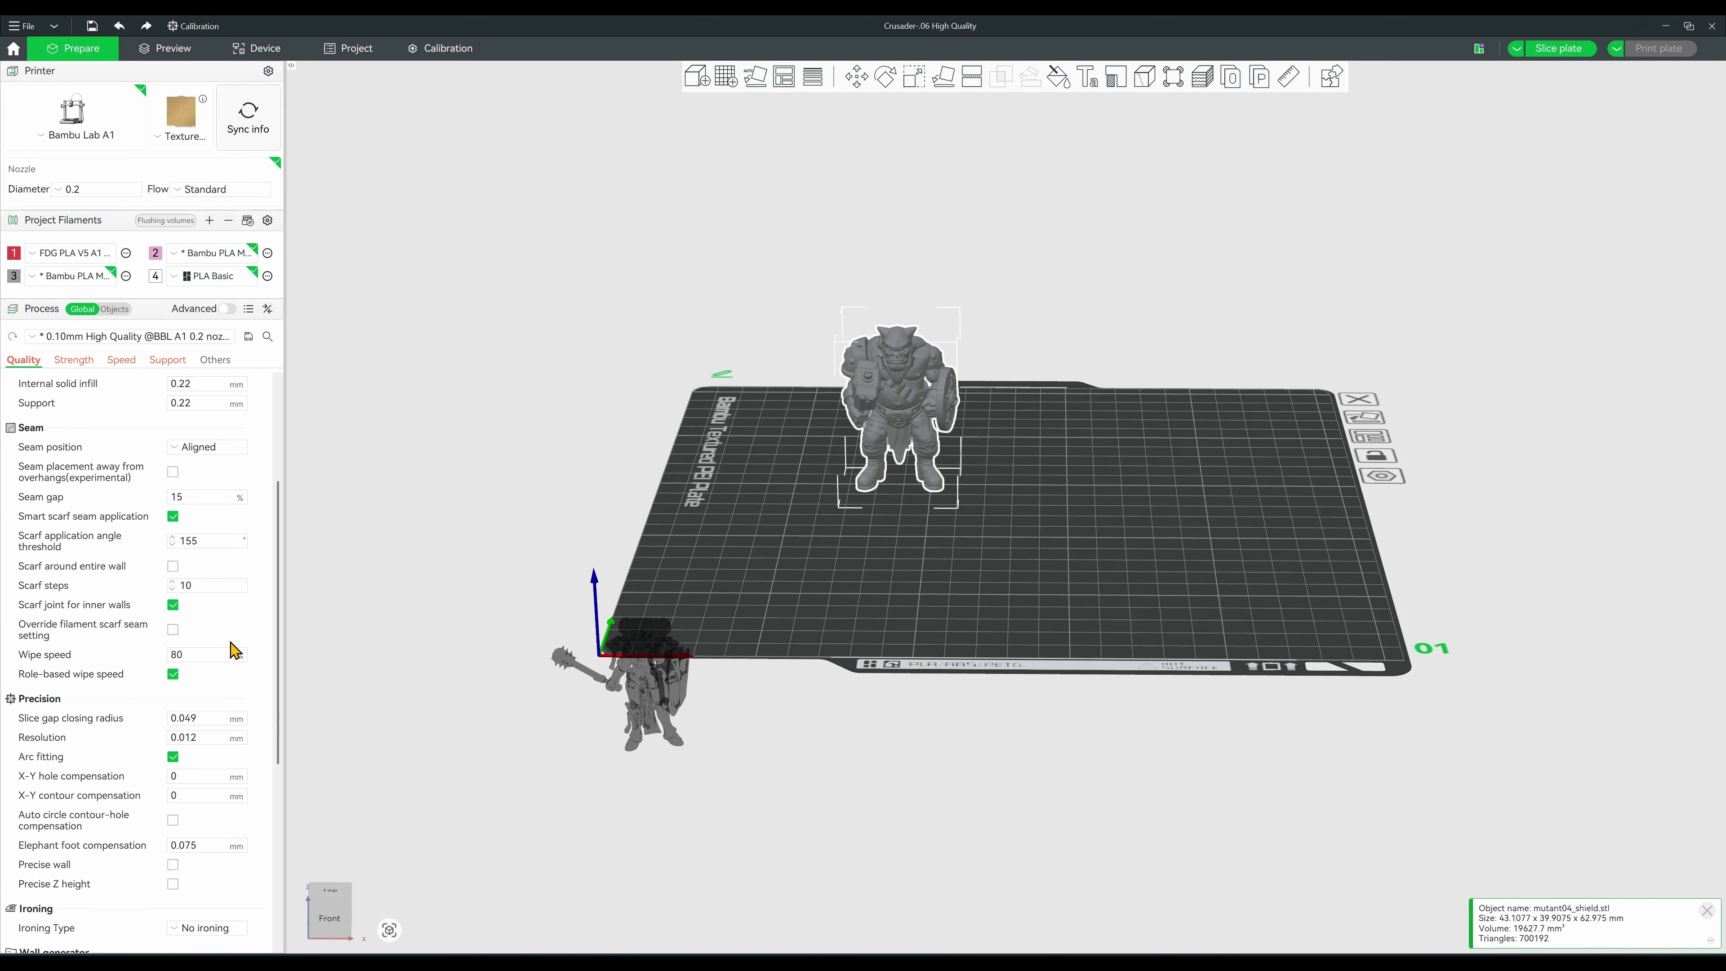
scroll(273, 646, "down", 6)
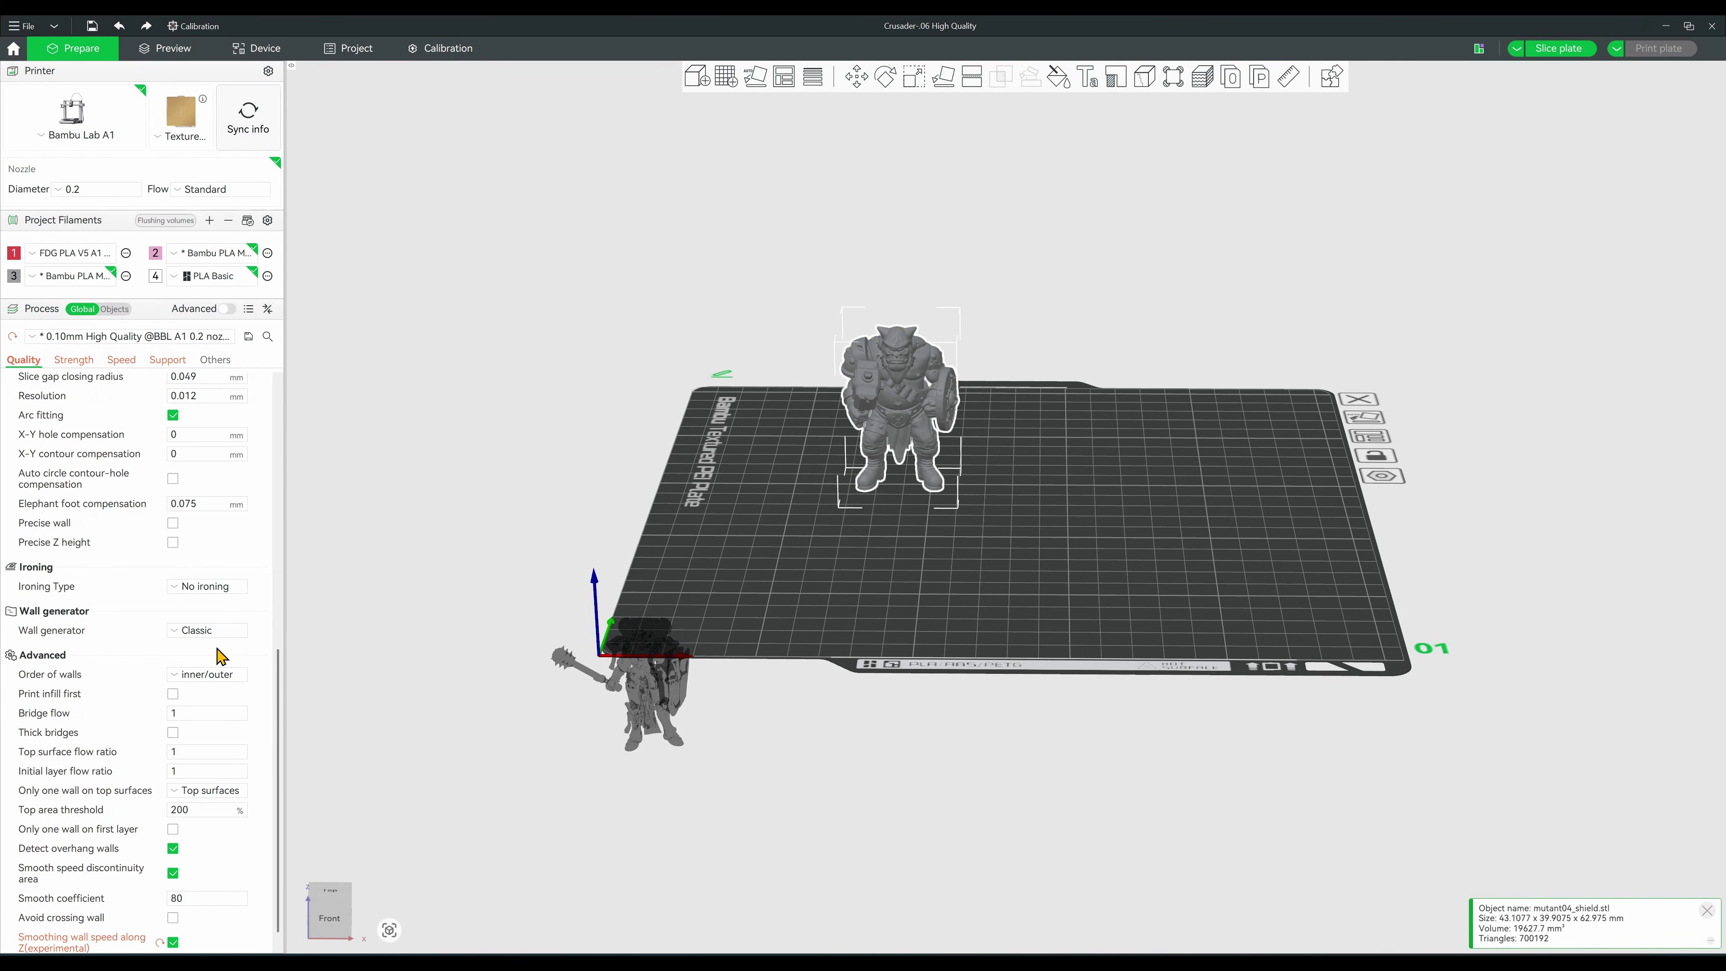
scroll(254, 637, "down", 1)
left_click(76, 360)
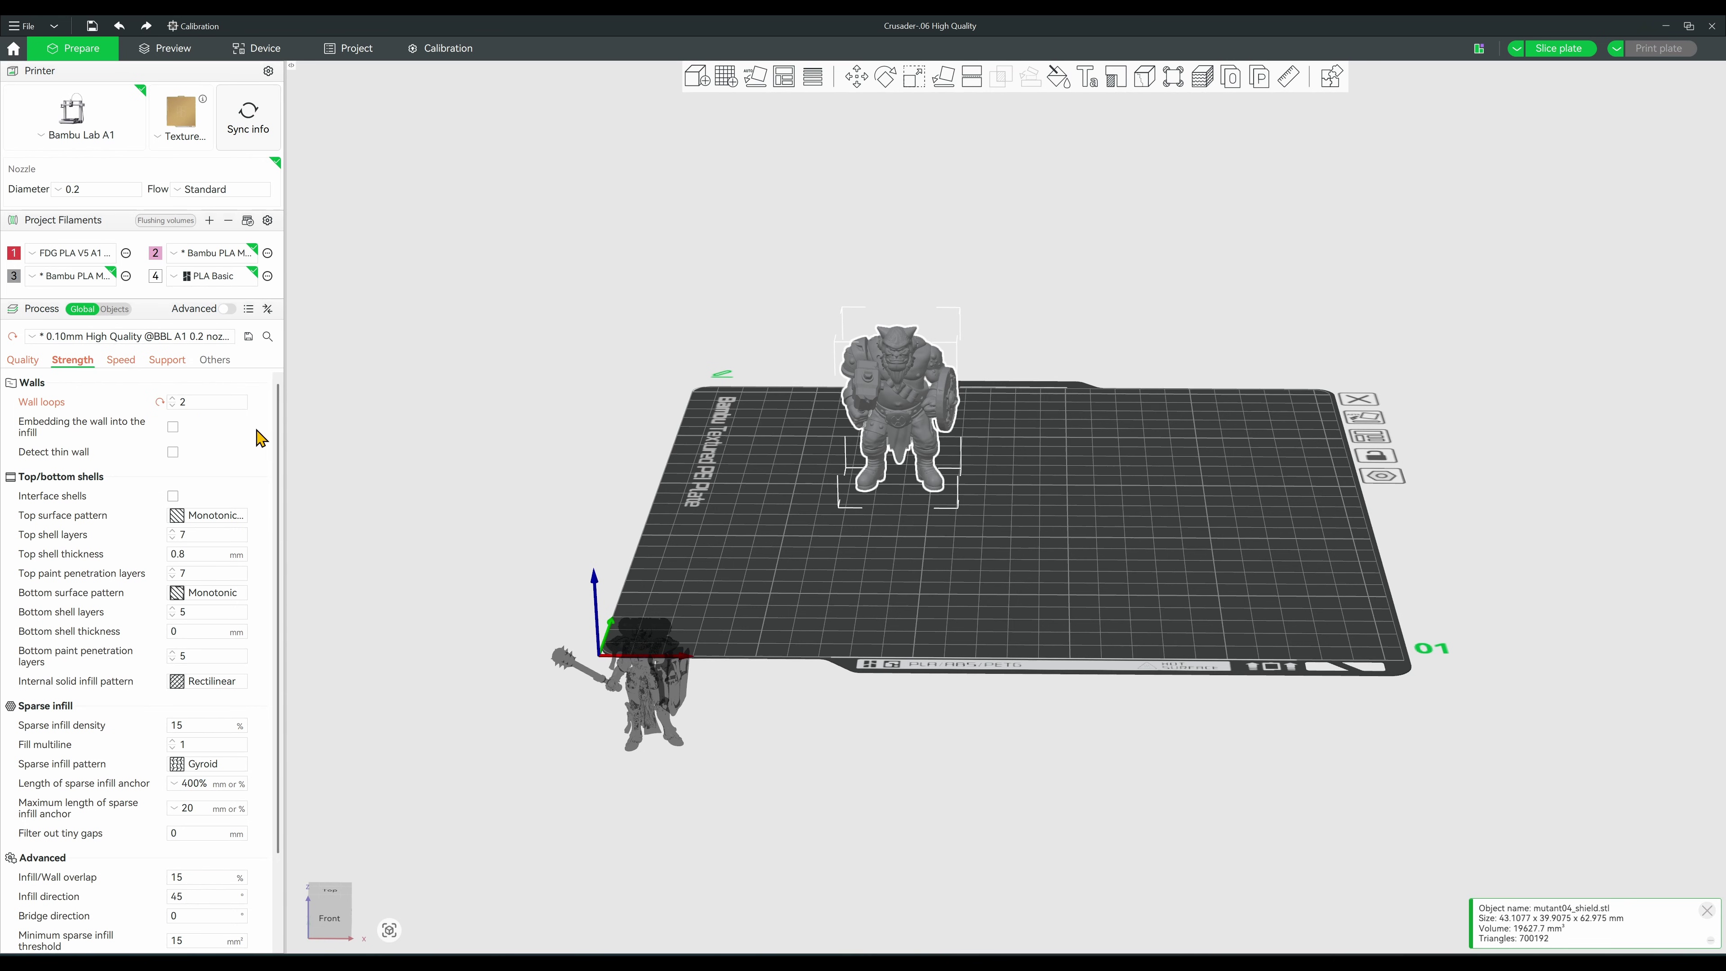
scroll(261, 437, "down", 3)
scroll(261, 437, "up", 3)
left_click(121, 359)
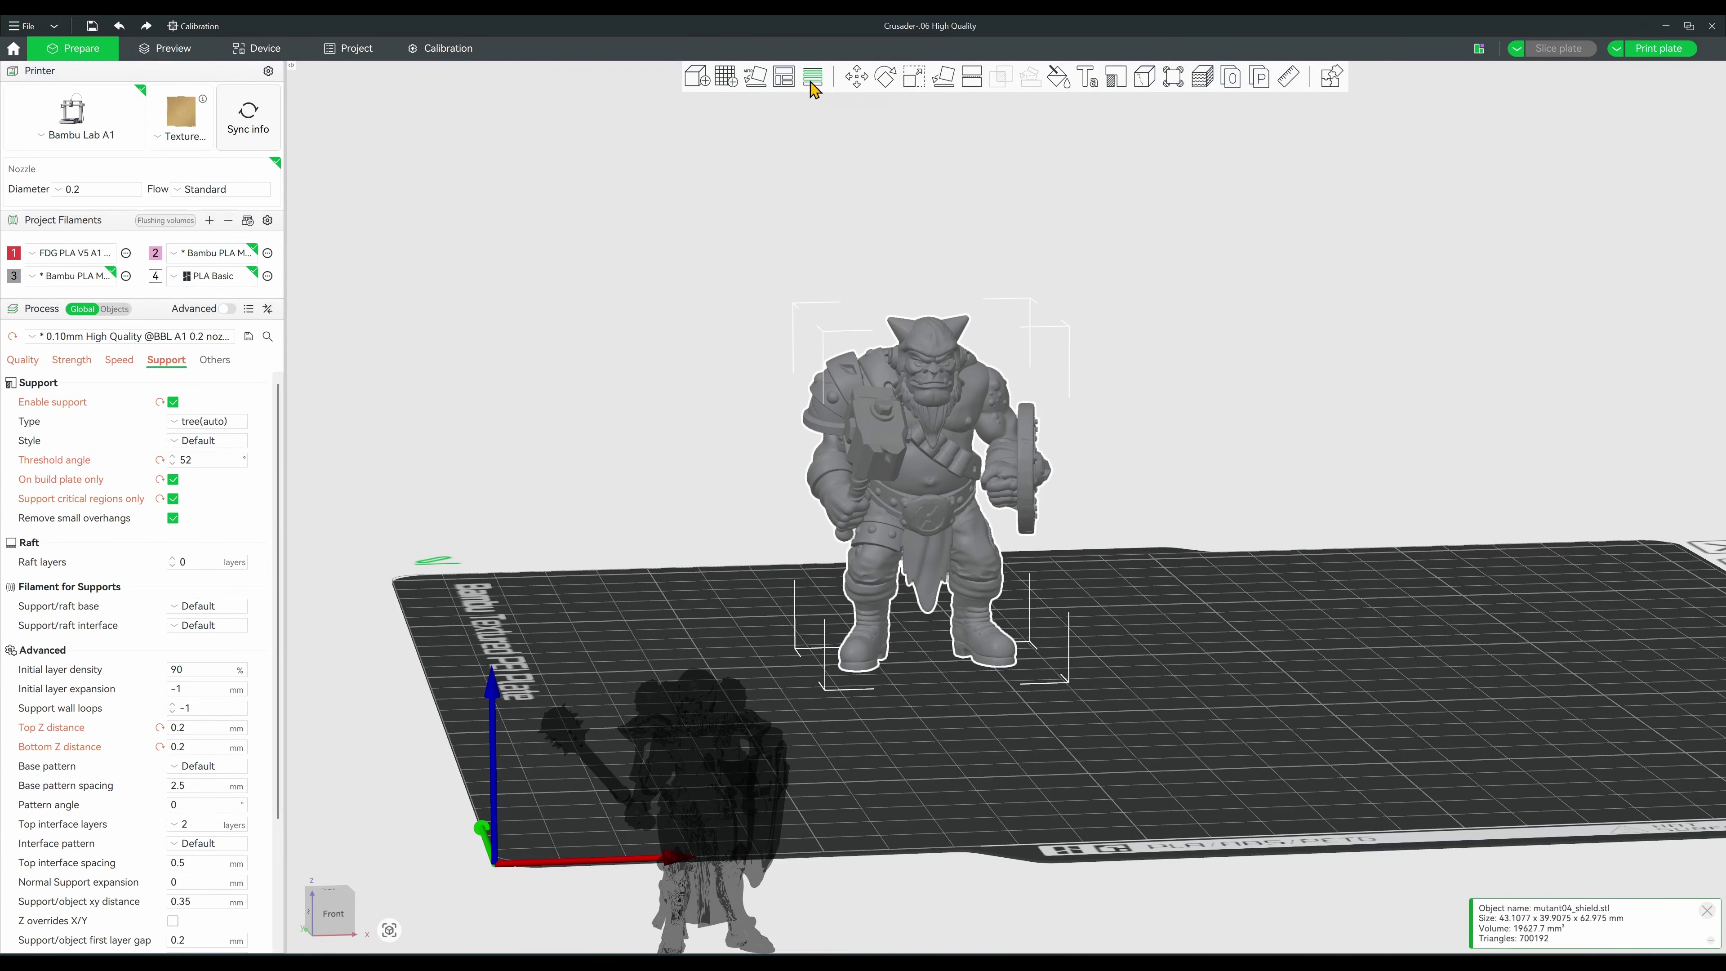
- Apply adaptive variable layer height to the mutant model with Quality / Speed 0.00, and smooth it with radius 5
left_click(813, 75)
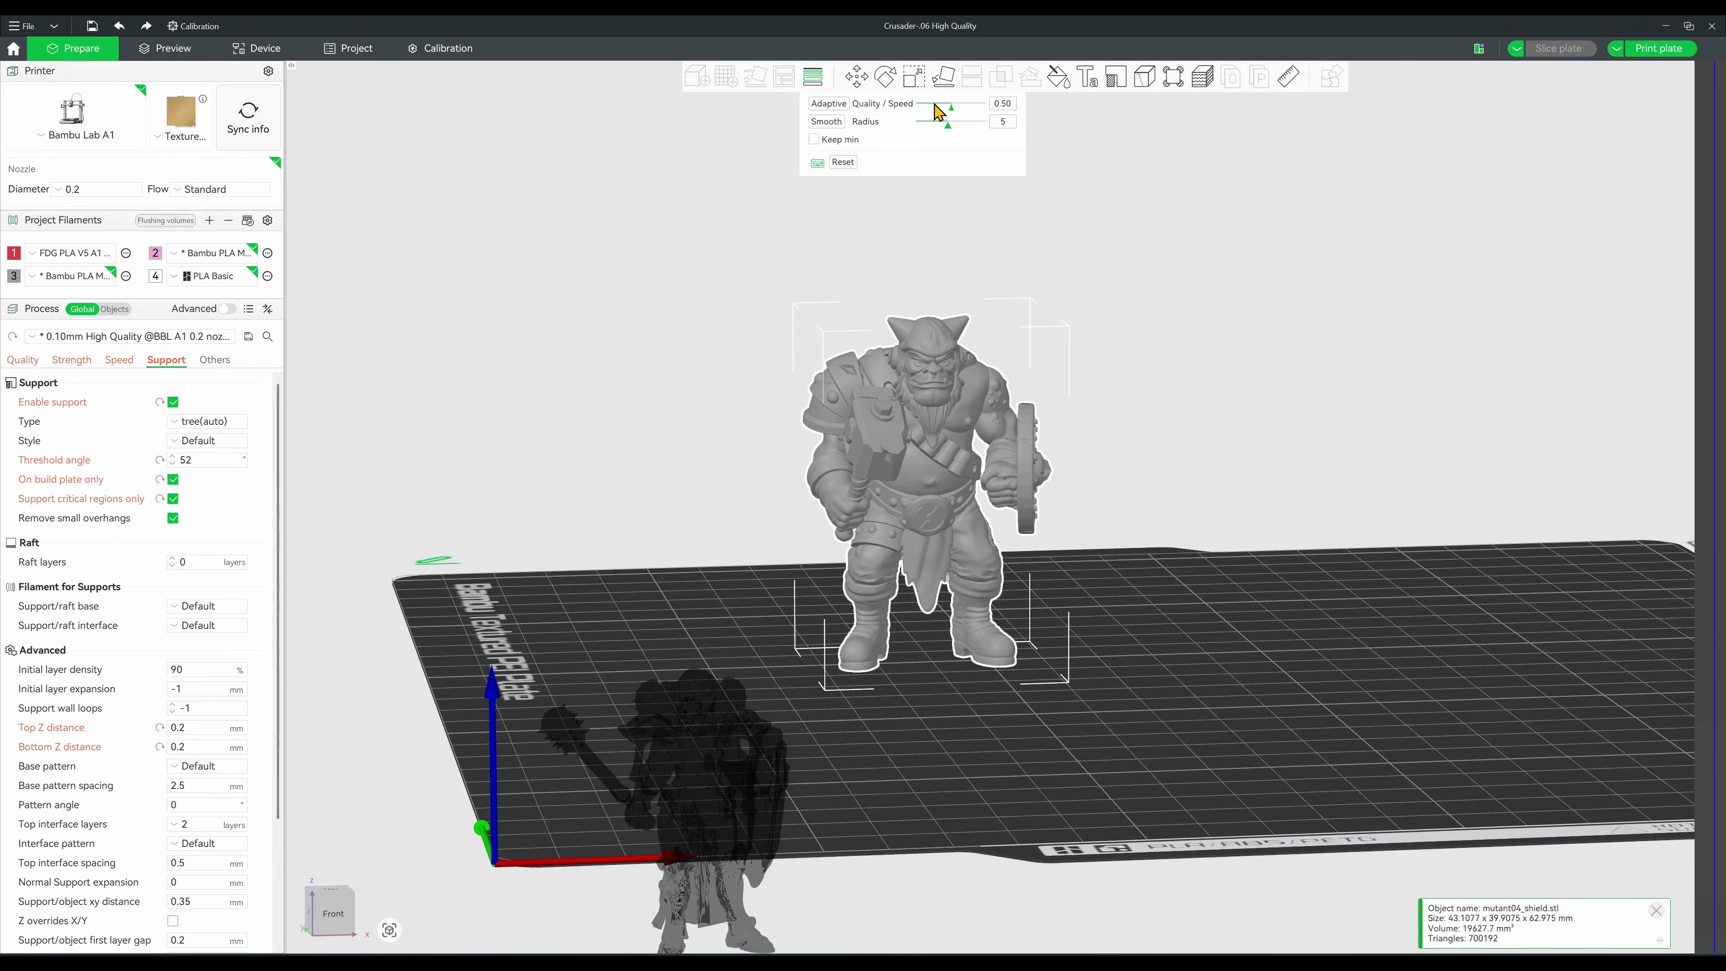
left_click(946, 104)
left_click(826, 121)
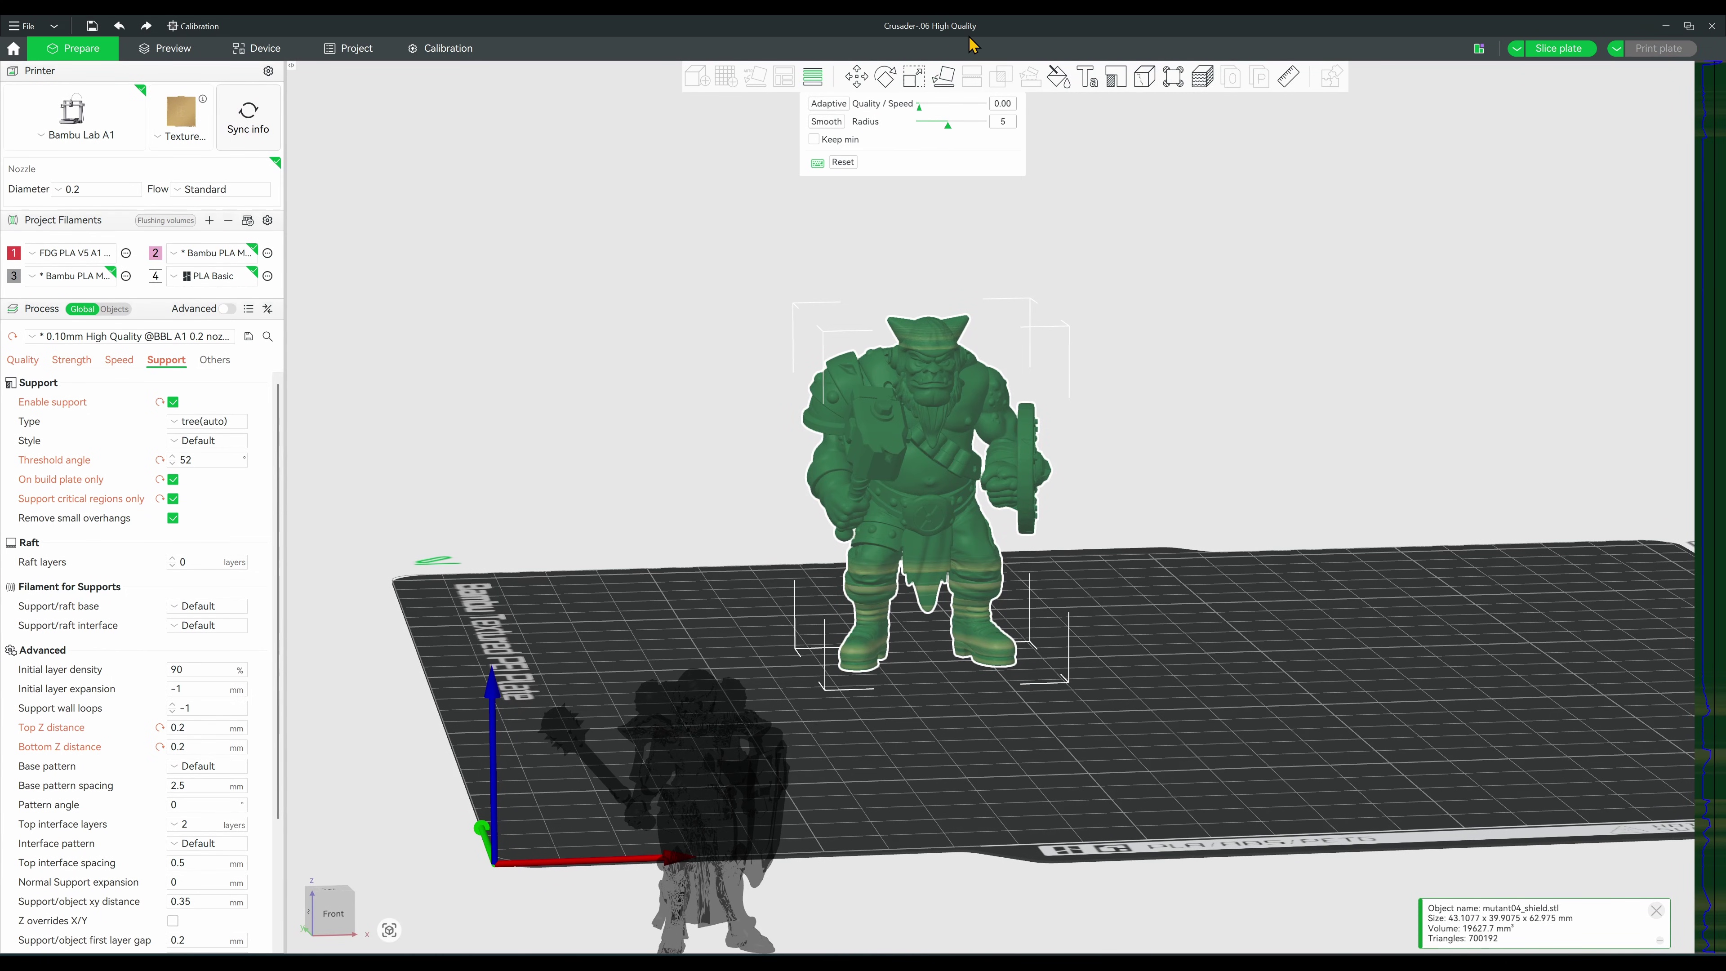
- Slice the plate and inspect the tree supports beneath the mutant model in the preview
scroll(1001, 270, "up", 5)
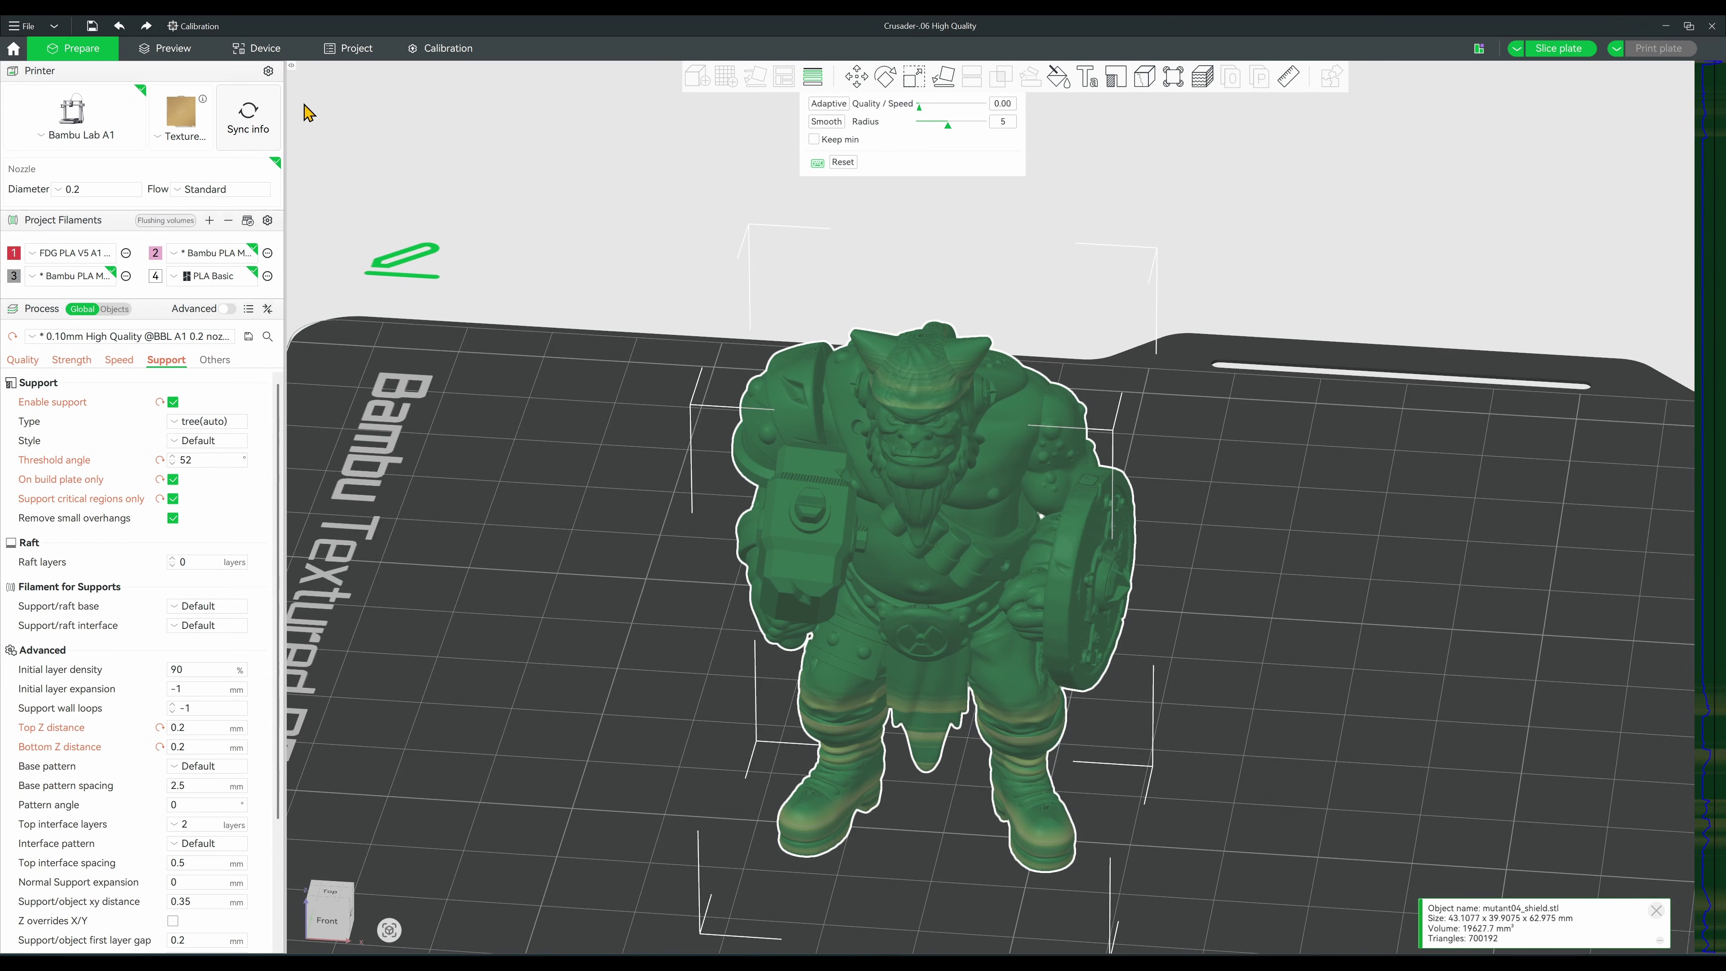
key("ctrl+r")
left_click_drag(617, 247, 627, 393)
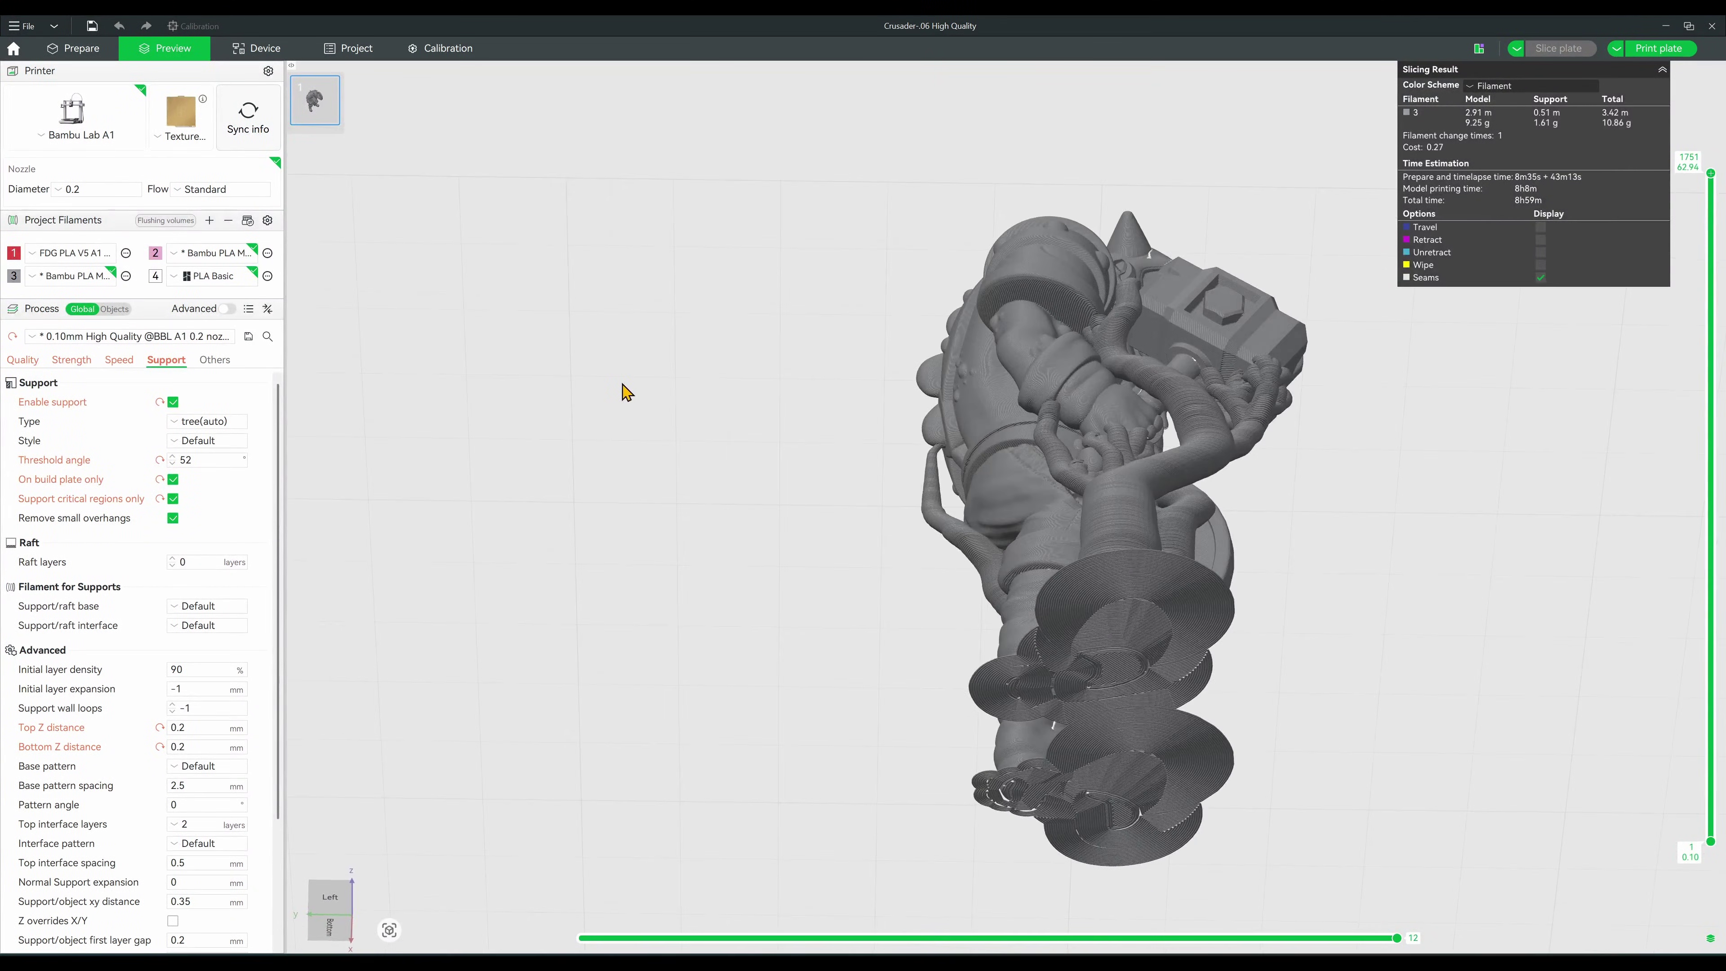
- Return to model preparation, apply adaptive variable layer height to the mutant model with Quality / Speed 0.23, and smooth it with radius 5
key("ctrl+Tab")
left_click_drag(570, 455, 1244, 539)
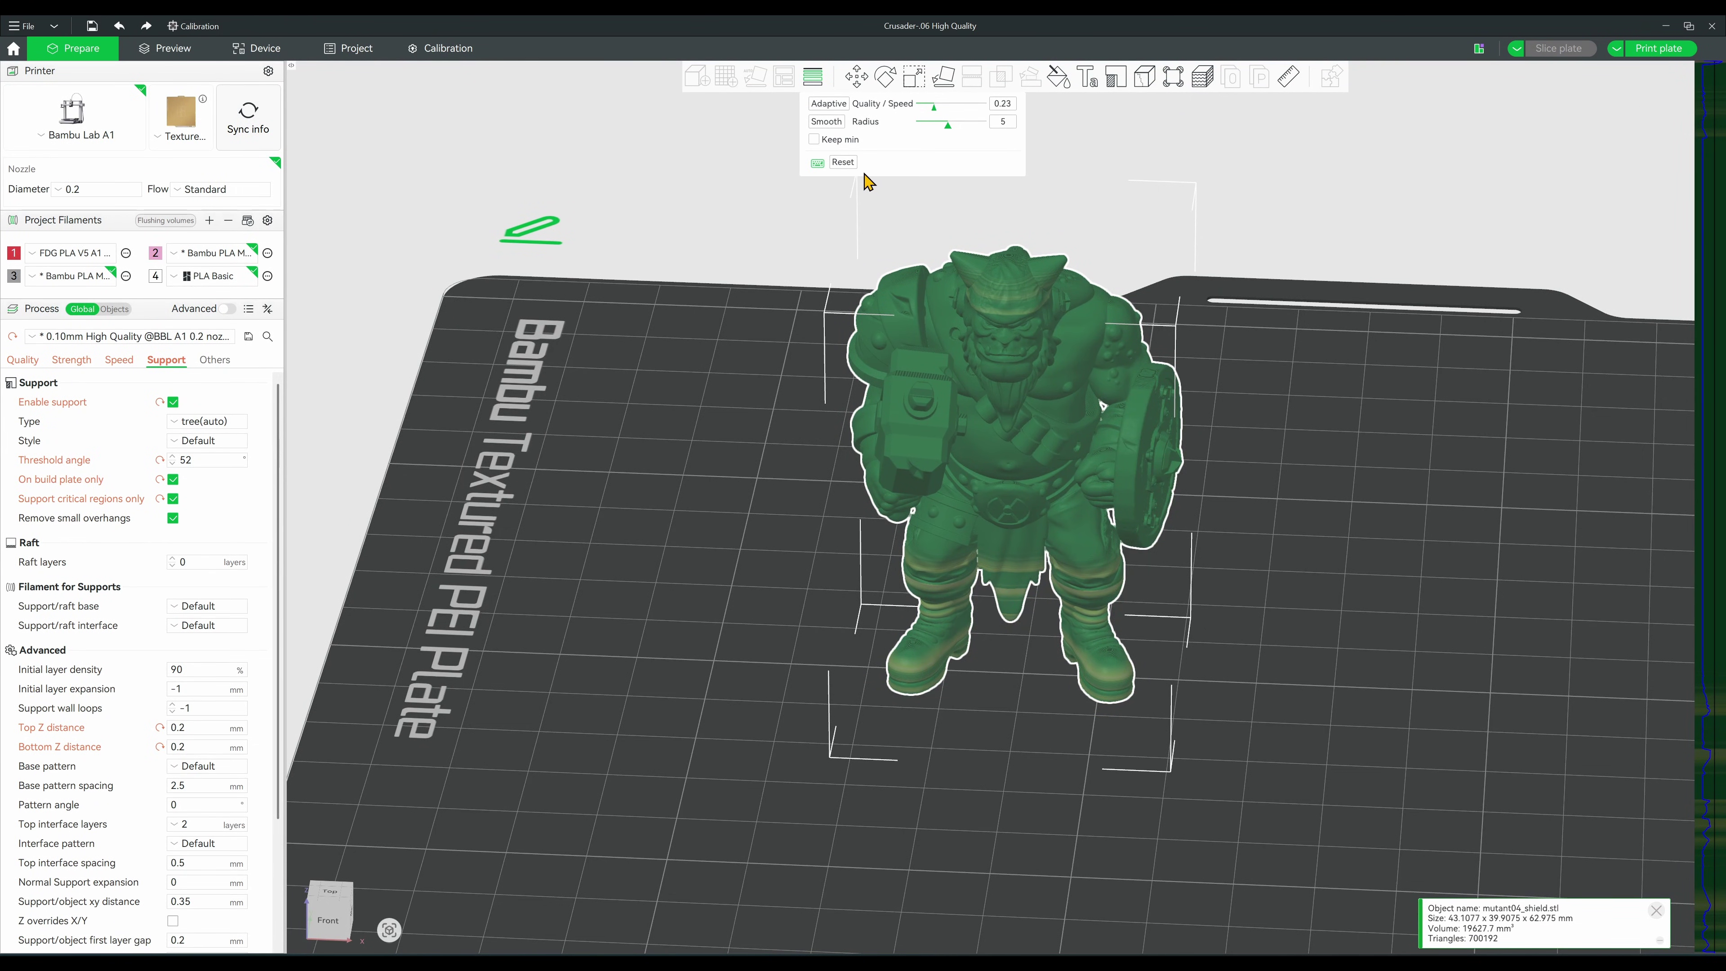
left_click(840, 106)
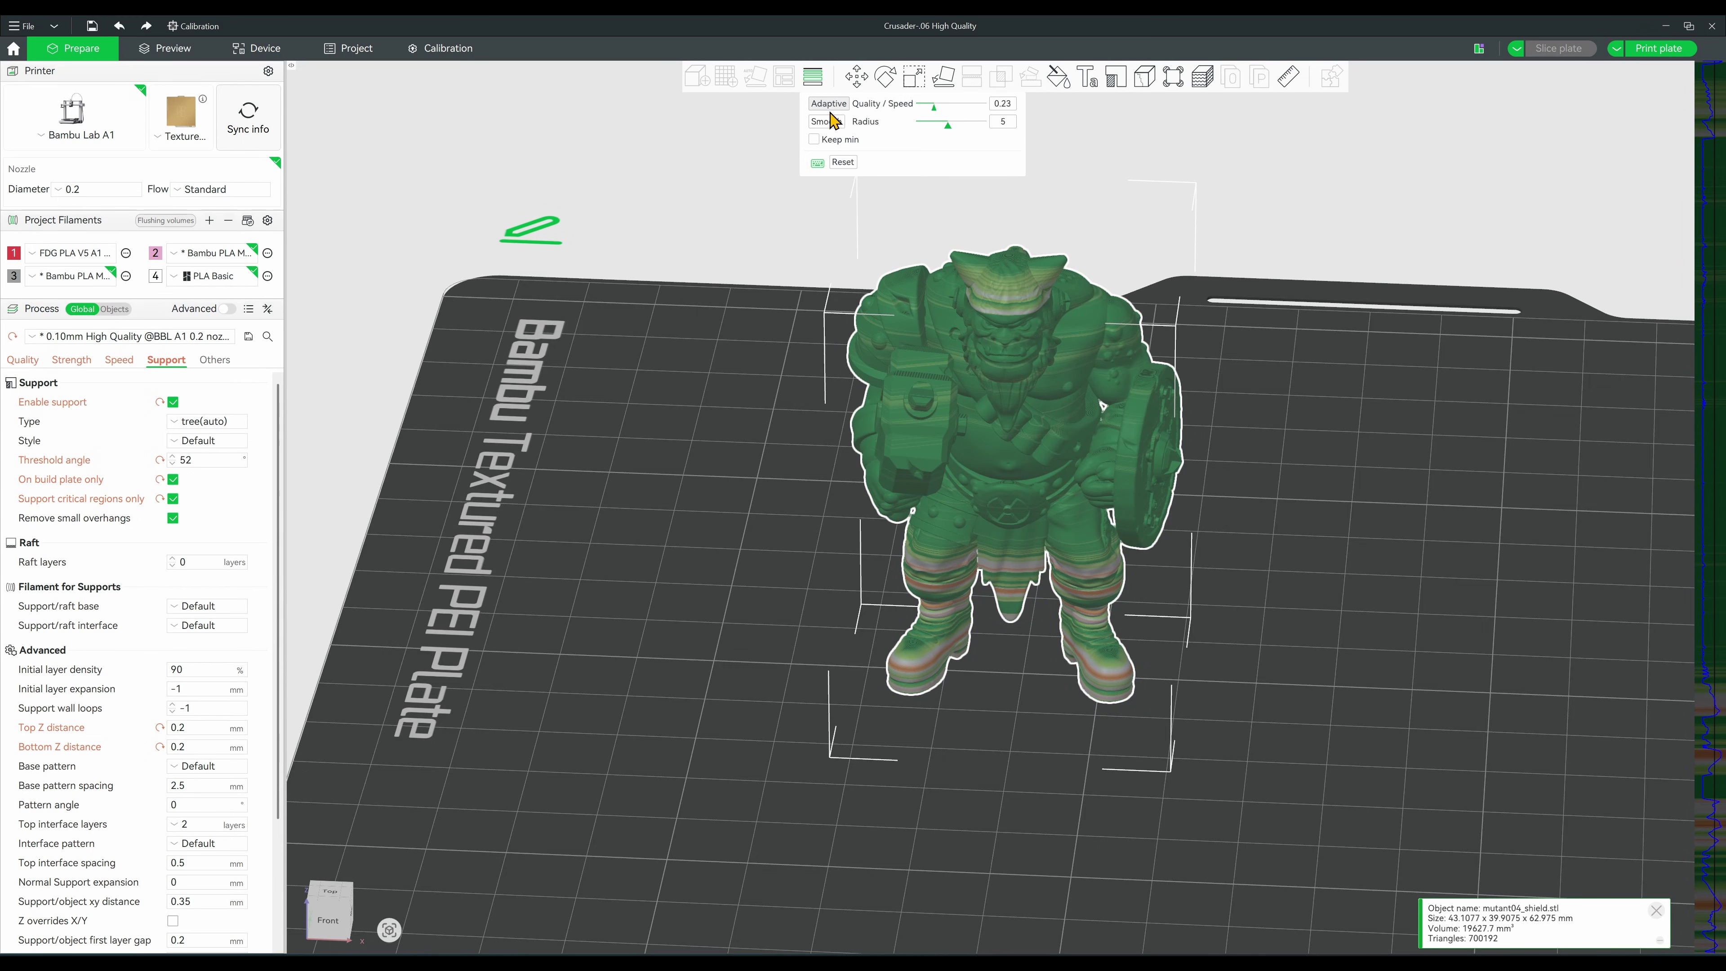
left_click(830, 121)
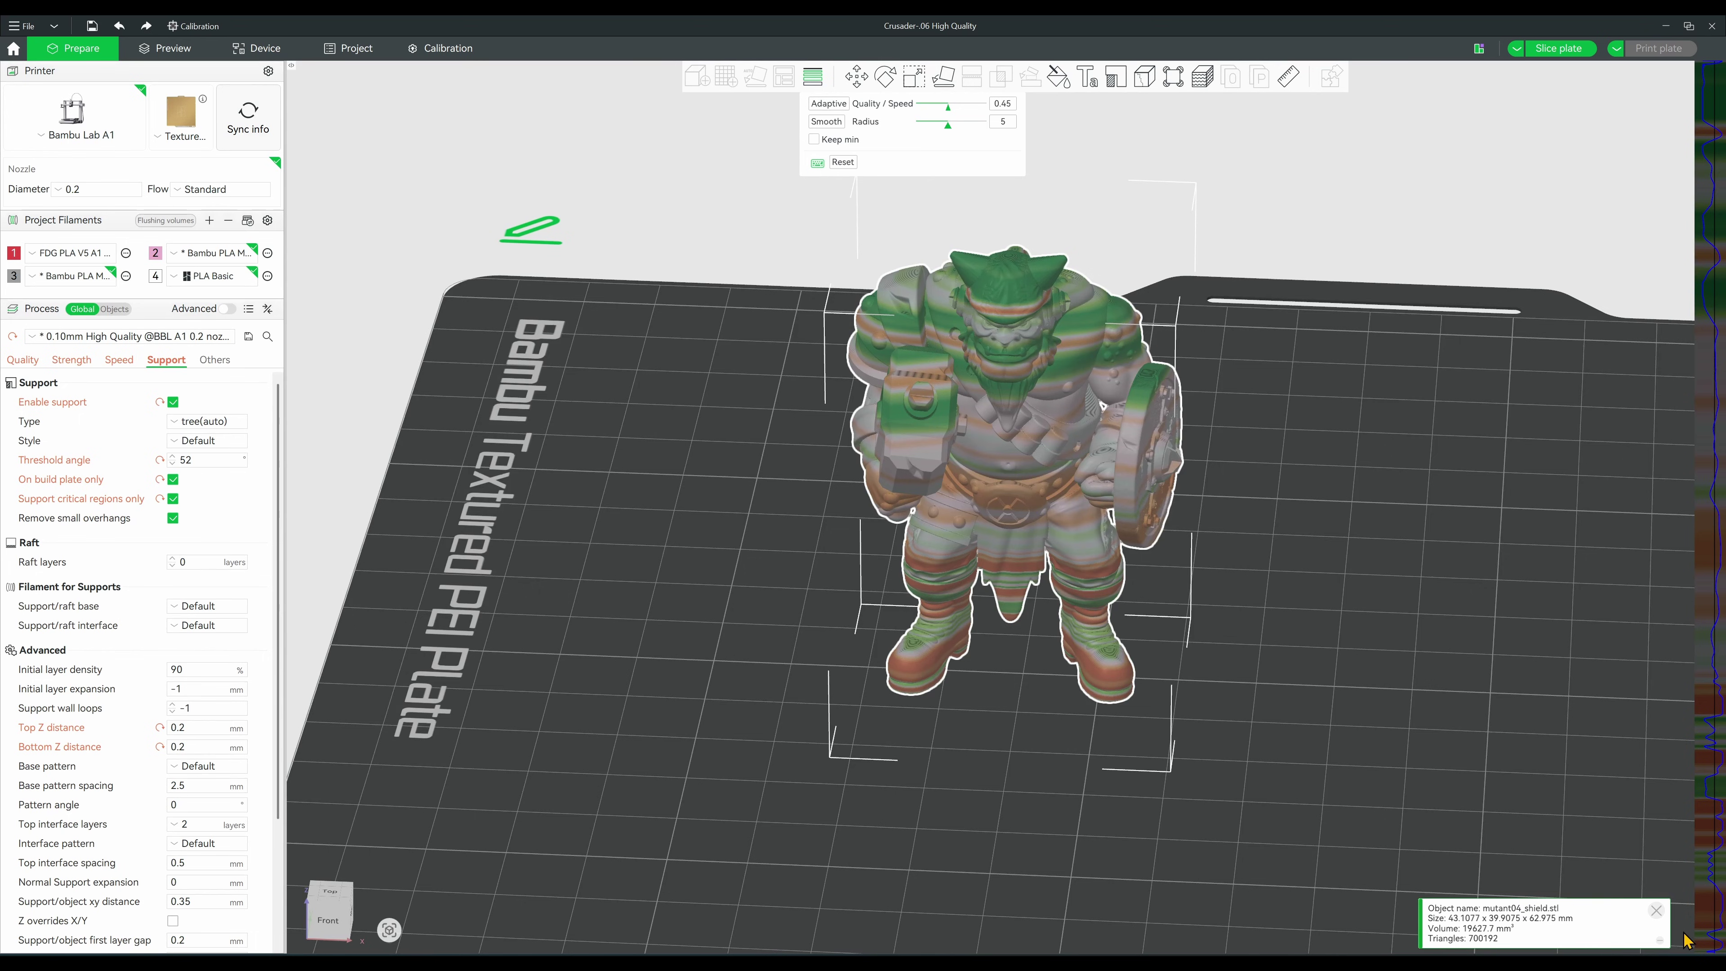
- Manually thin the mutant's layers at the feet, thicken them around the waist and upper legs, and slice the plate
left_click_drag(1718, 863, 1714, 884)
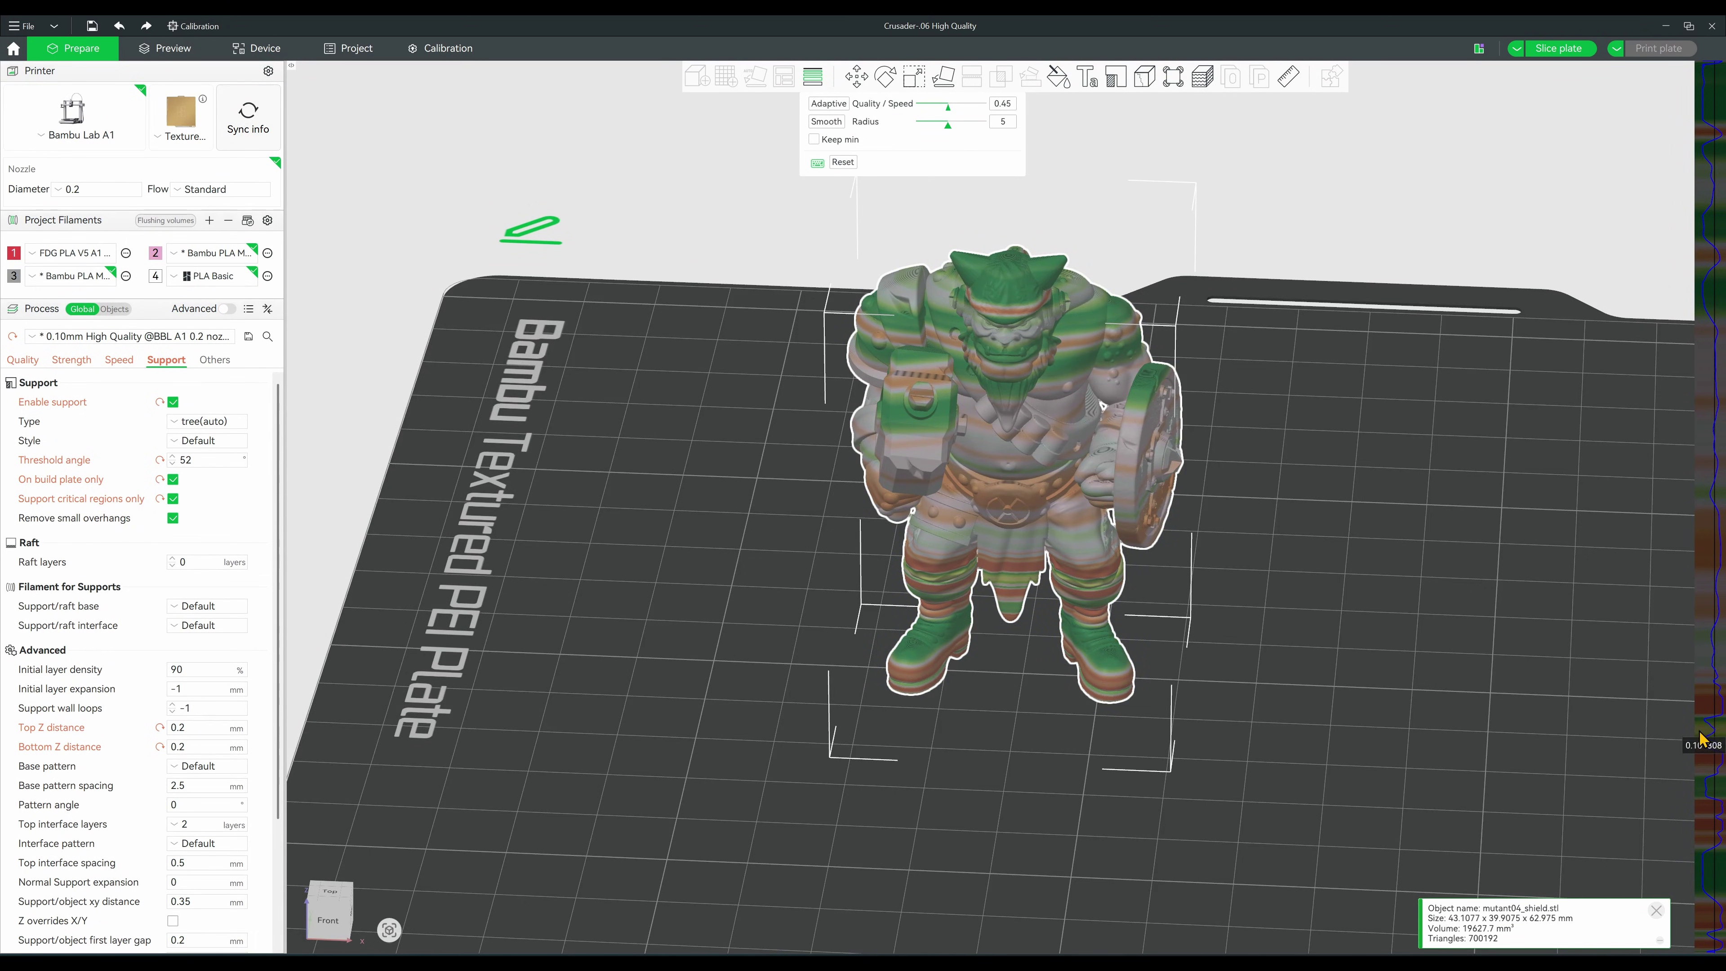
left_click_drag(1705, 653, 1706, 570)
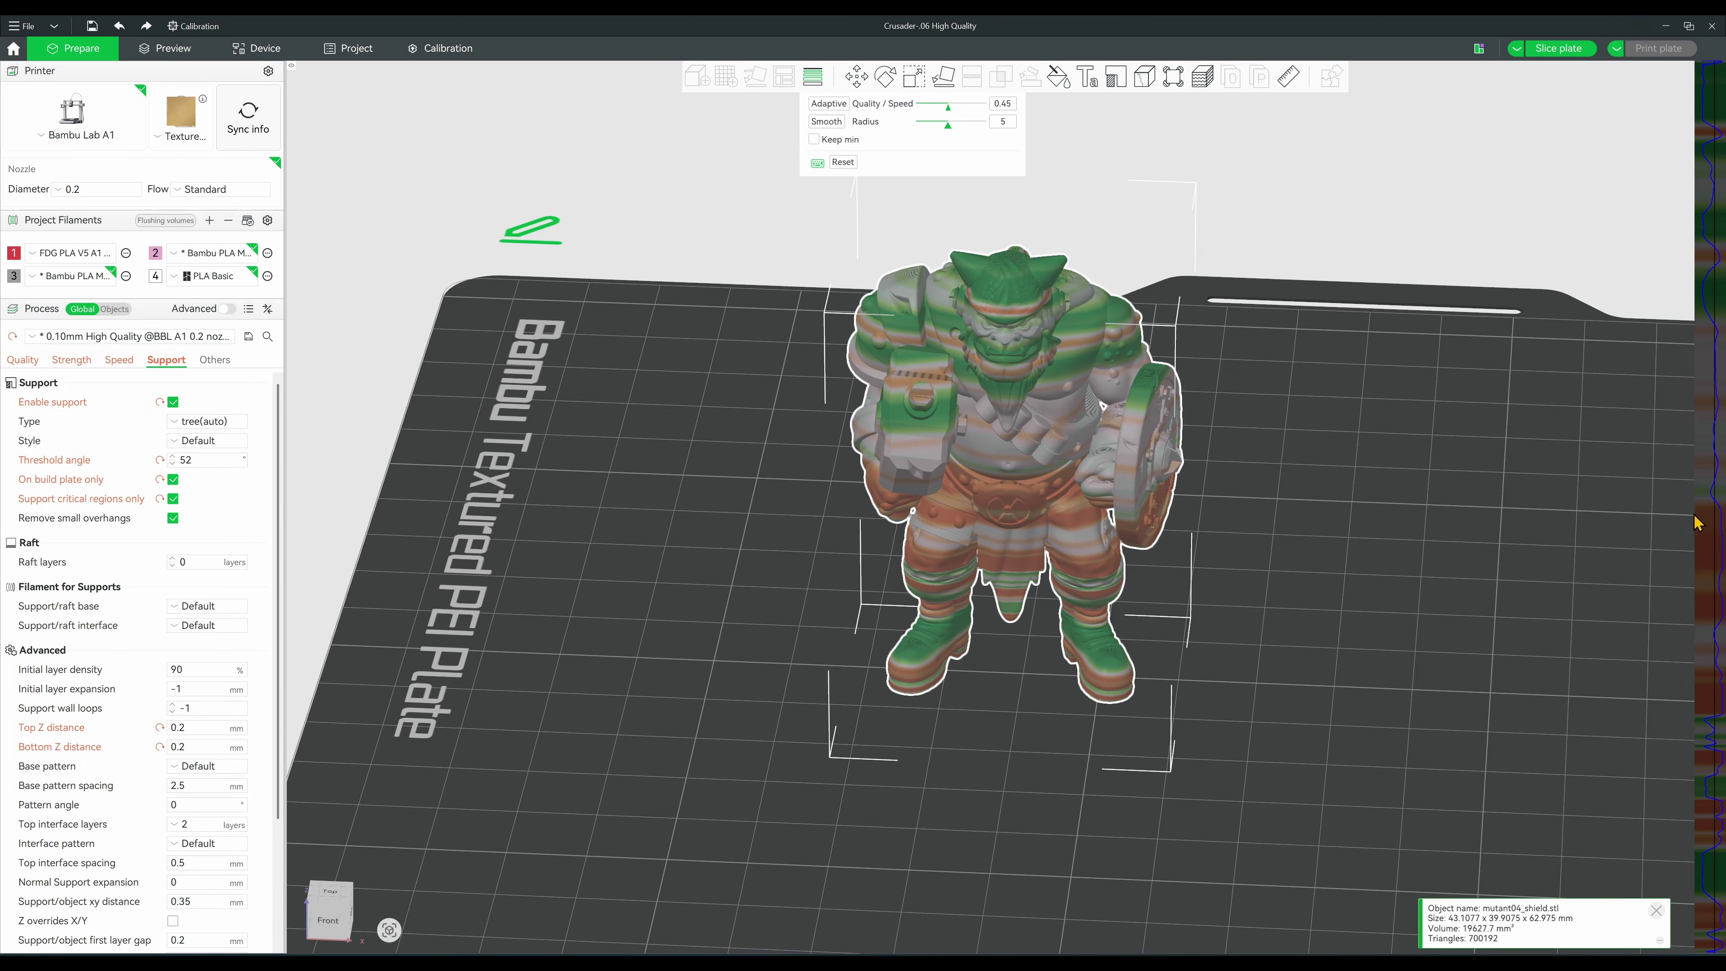
left_click_drag(1706, 642, 1692, 669)
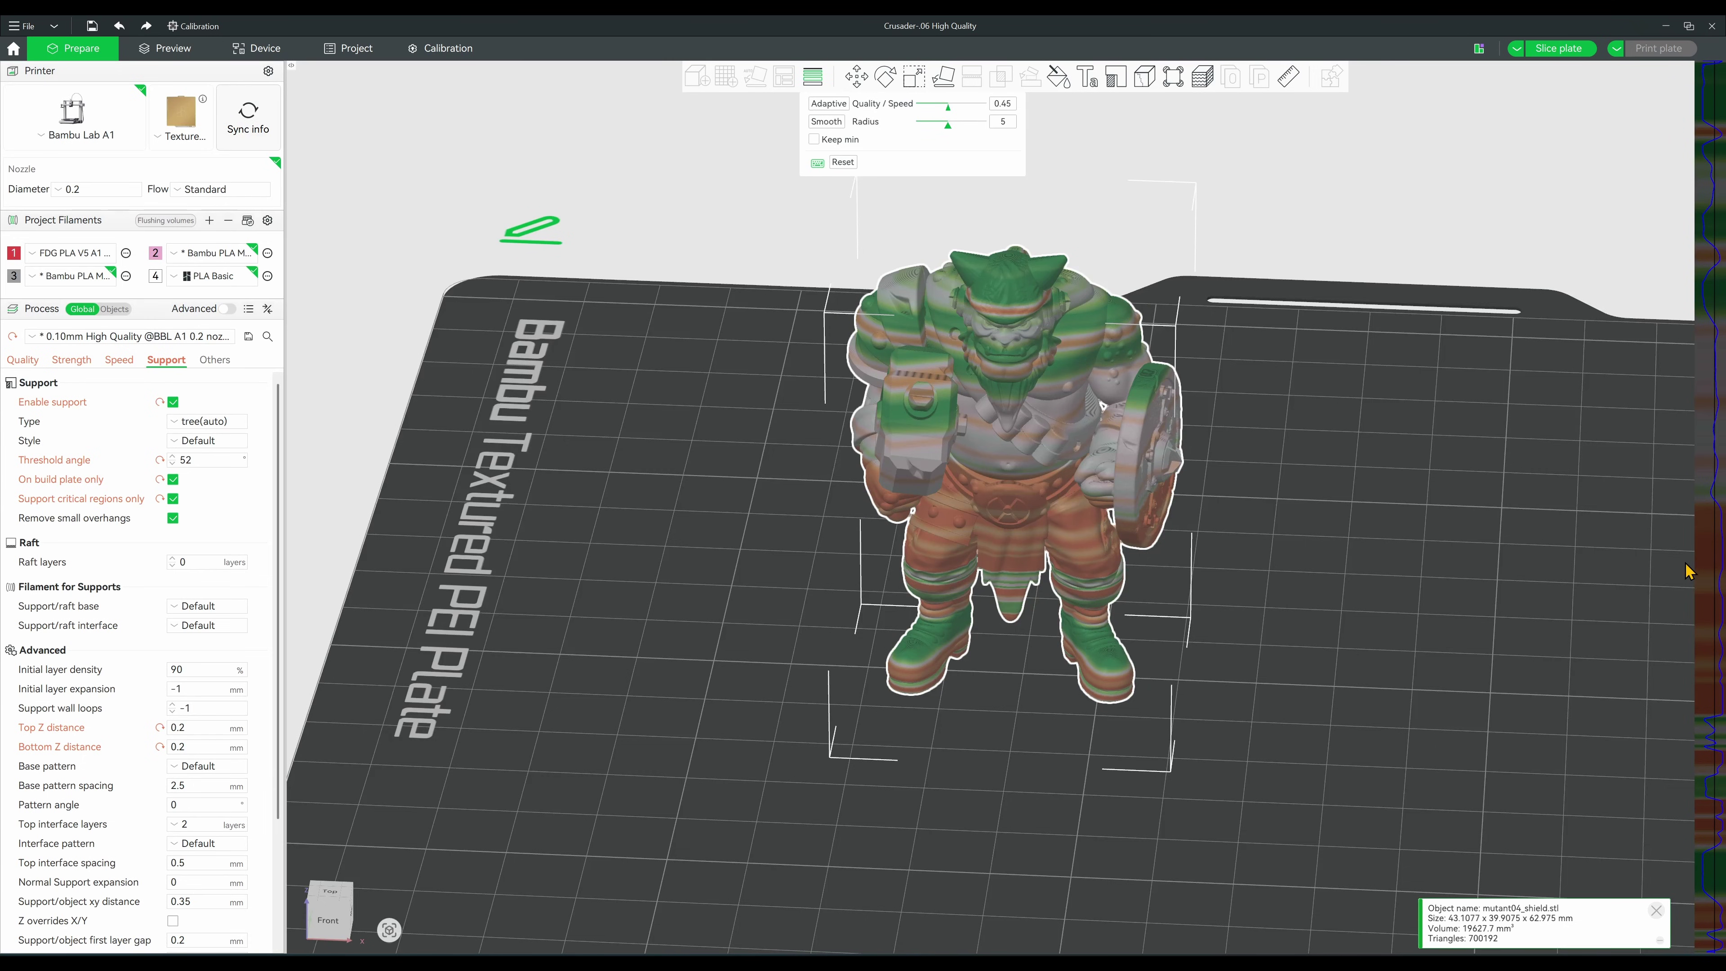
left_click(1550, 49)
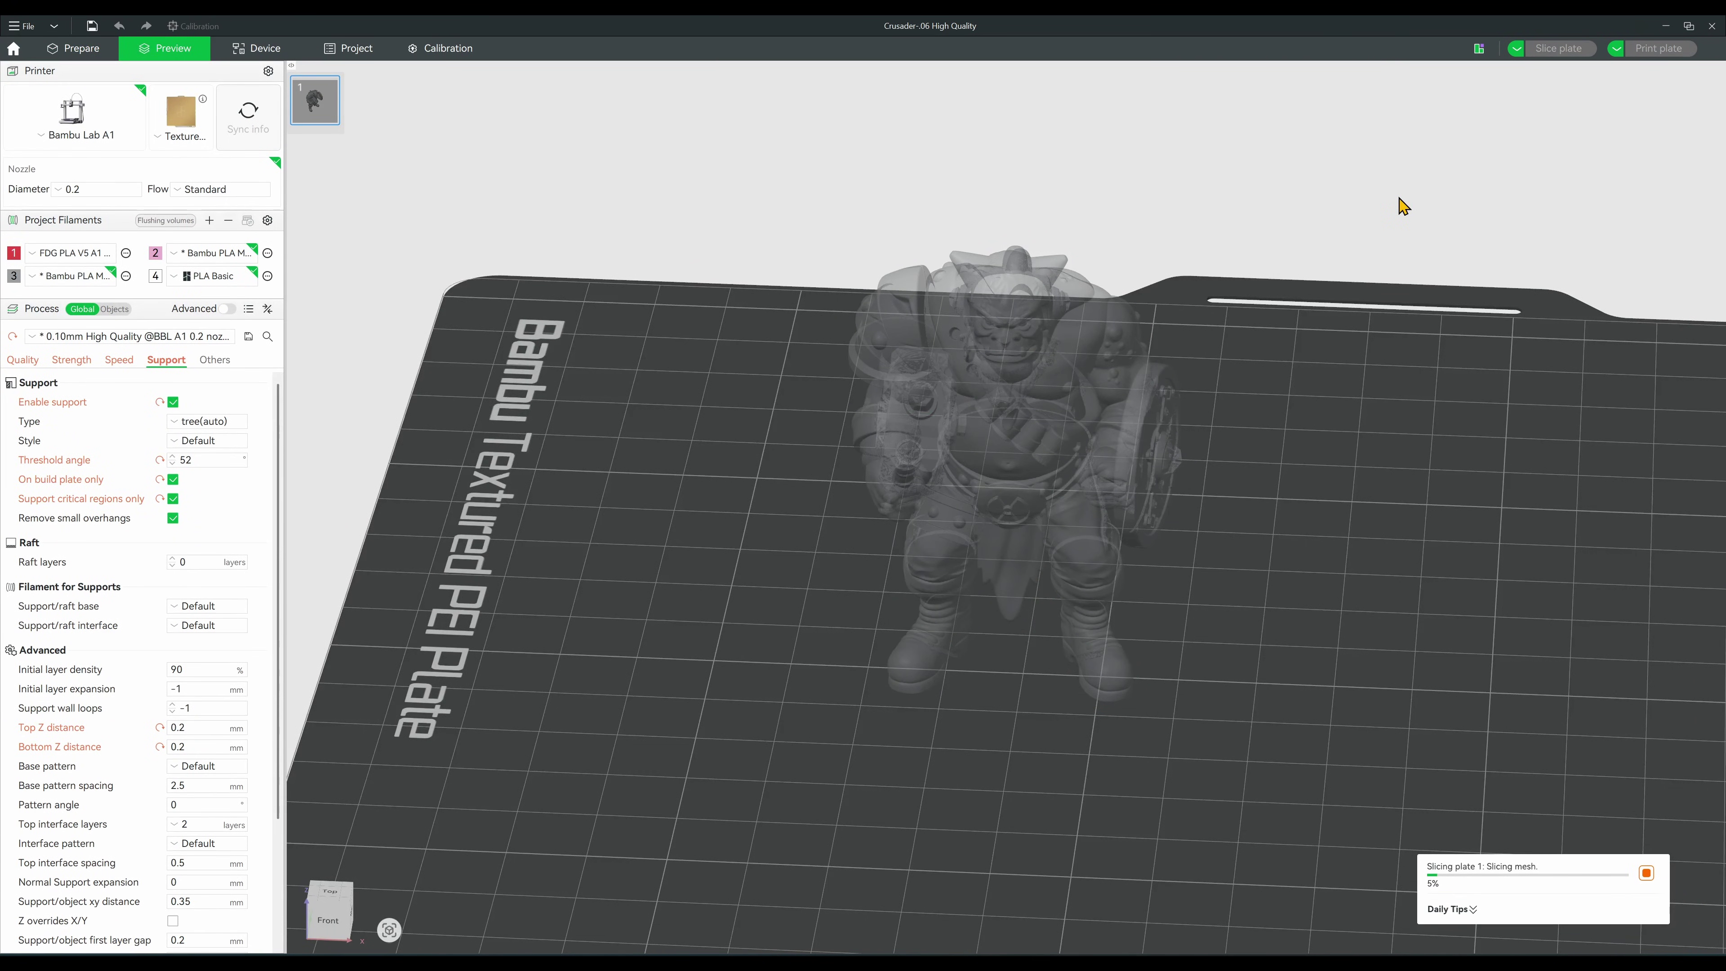